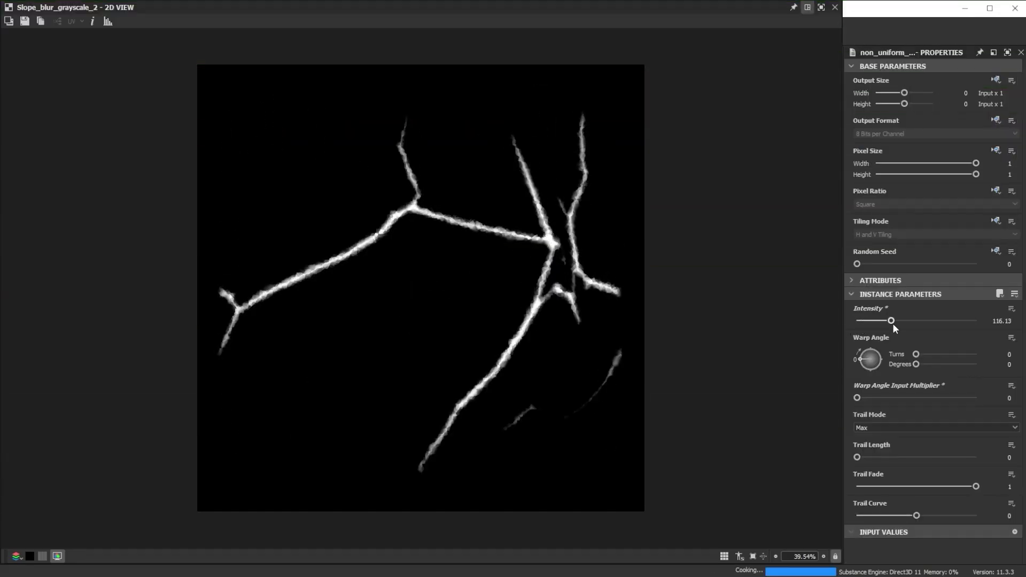
Raise the Intensity sliders of both crack warp nodes to densify the fine crack network.
left_click_drag(892, 323, 944, 324)
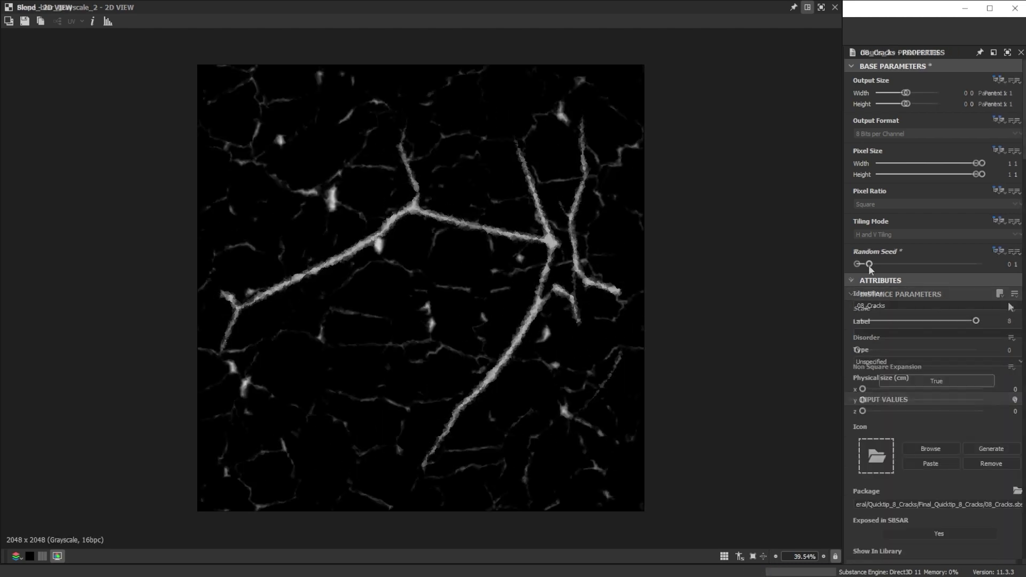
left_click_drag(870, 264, 970, 275)
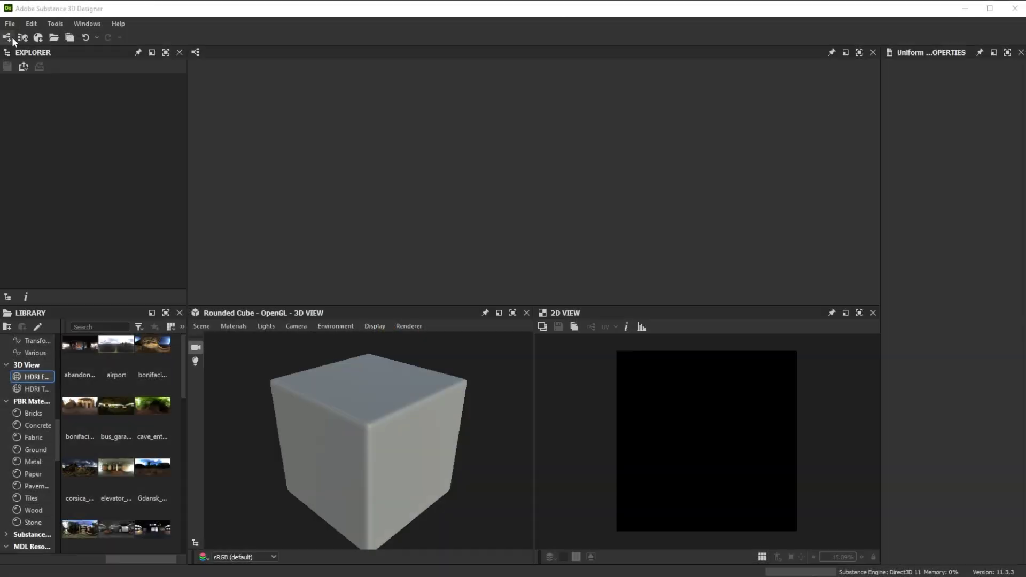
Create a new Substance graph, close the 3D View and dock the 2D View on the left.
left_click(9, 23)
mouse_move(45, 36)
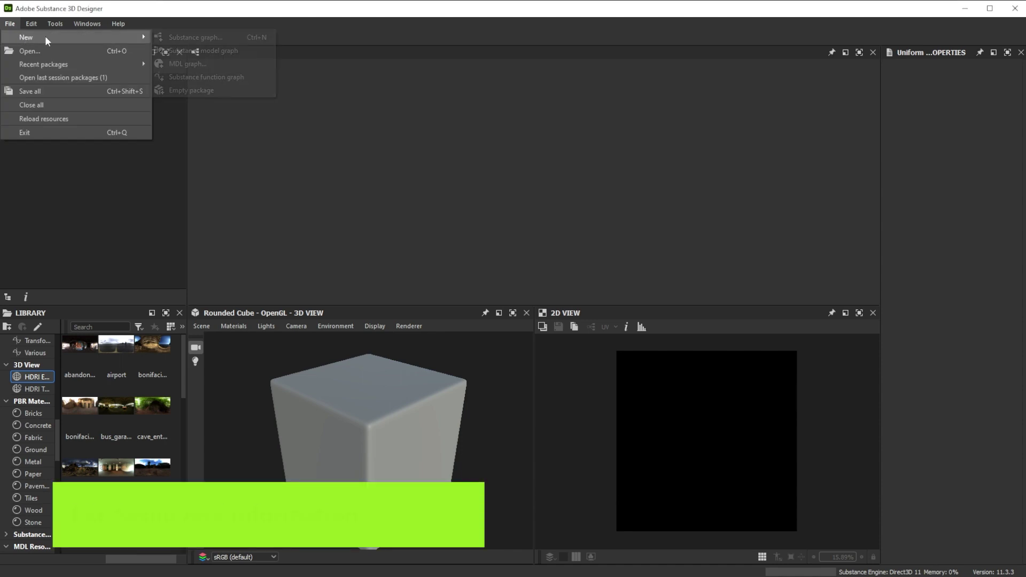
left_click(171, 37)
left_click(623, 408)
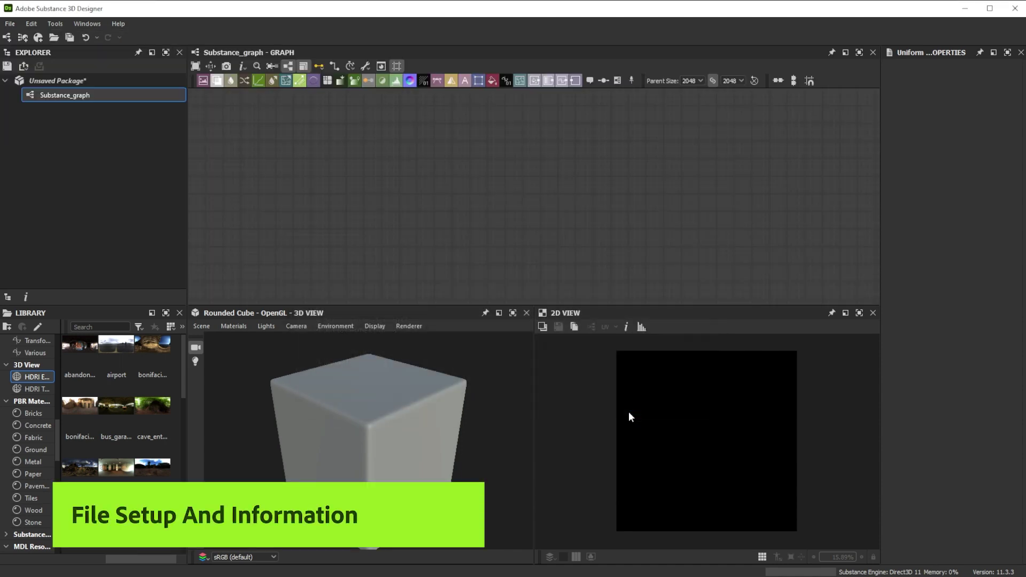
left_click(526, 313)
left_click_drag(621, 311, 143, 298)
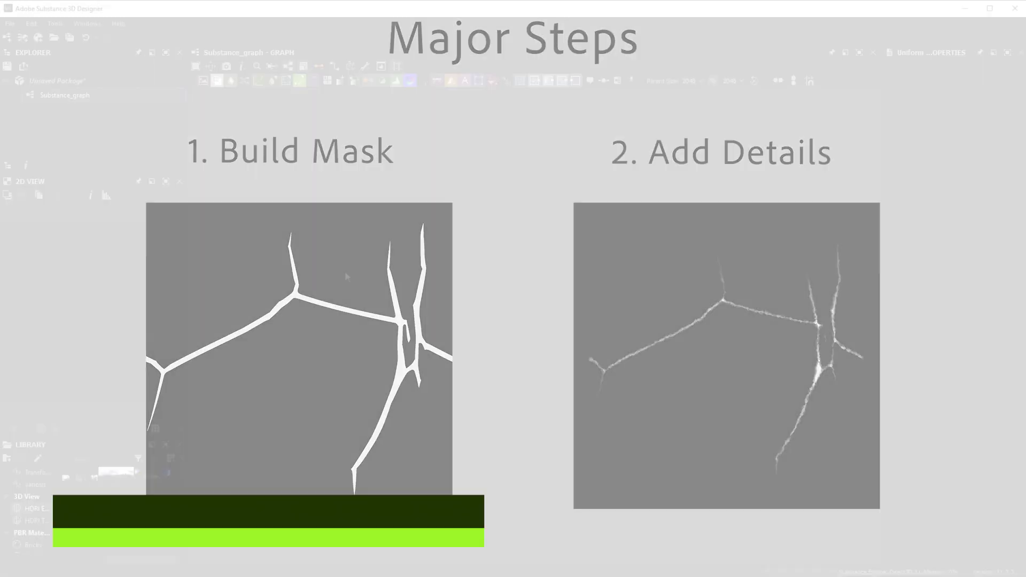
Add a Crystal 1 noise with Scale 2 and Absolute tiling set to Horizontal Tiling.
type("cry")
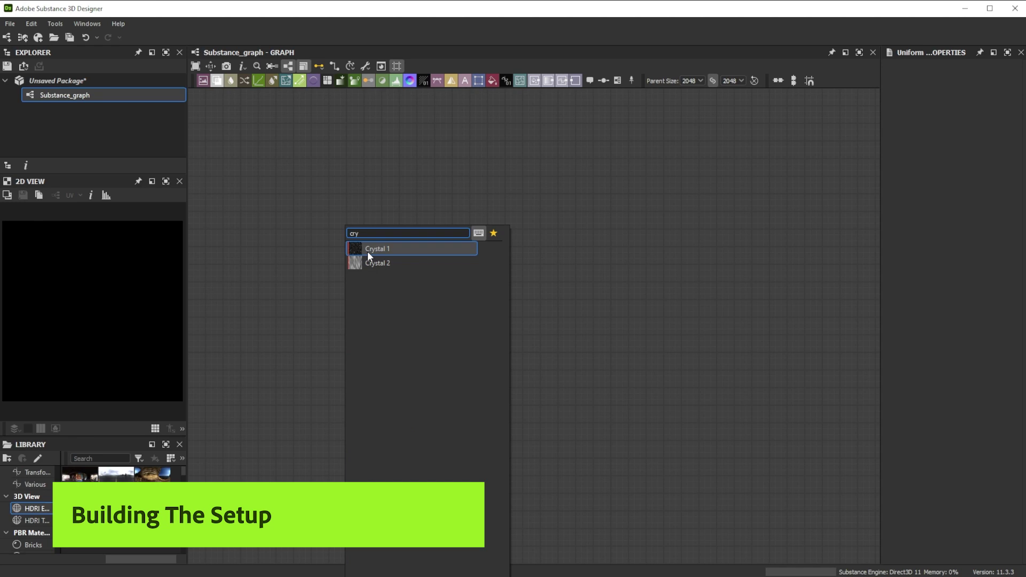
left_click(367, 249)
double_click(1007, 320)
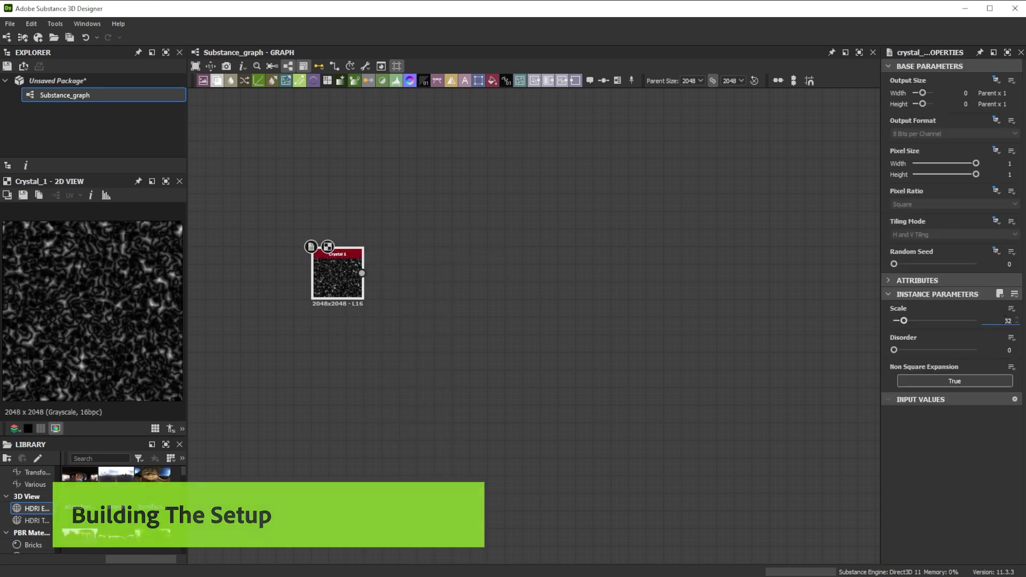
type("2")
key("Return")
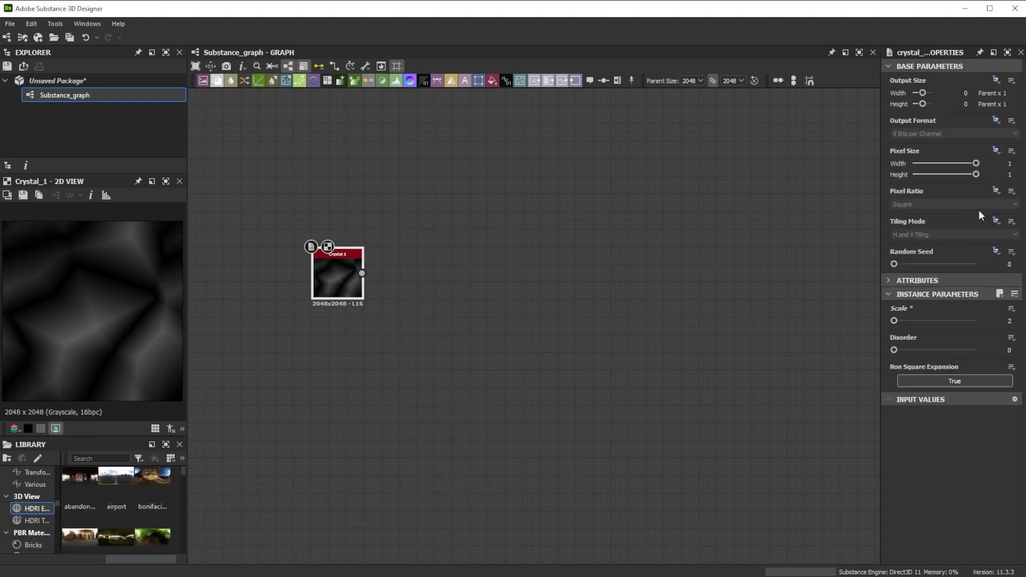
left_click(996, 221)
left_click(995, 243)
left_click(972, 236)
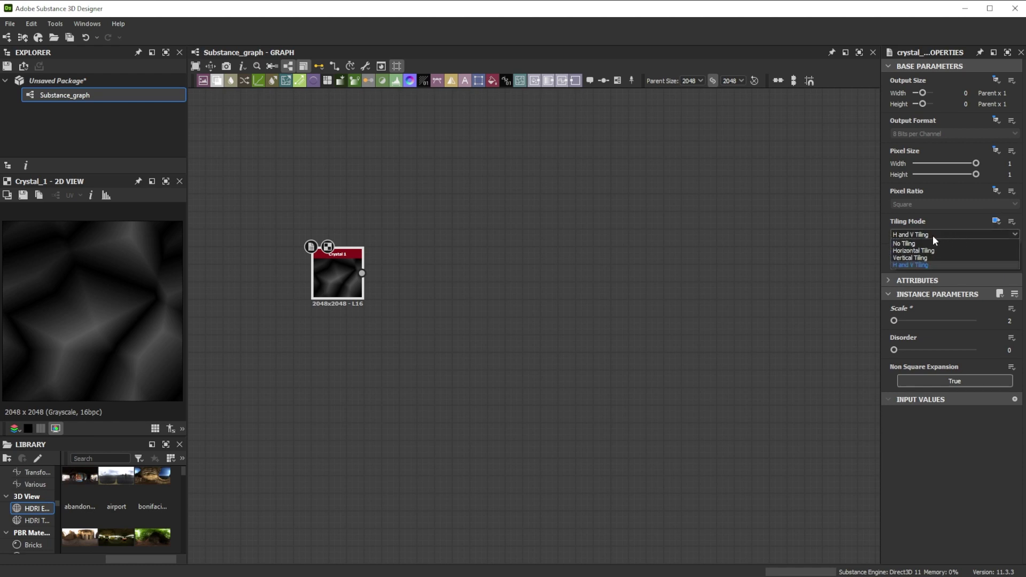
left_click(915, 251)
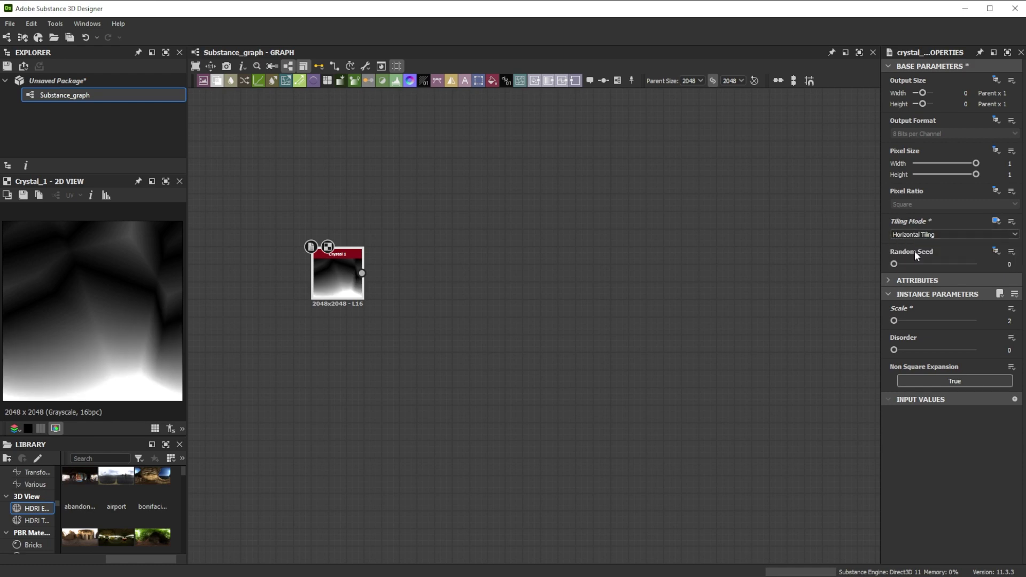
left_click(868, 248)
Add a Cross Section after Crystal 1, drawing Gradient mirrored with Height offset 0.45.
left_click_drag(361, 274, 400, 274)
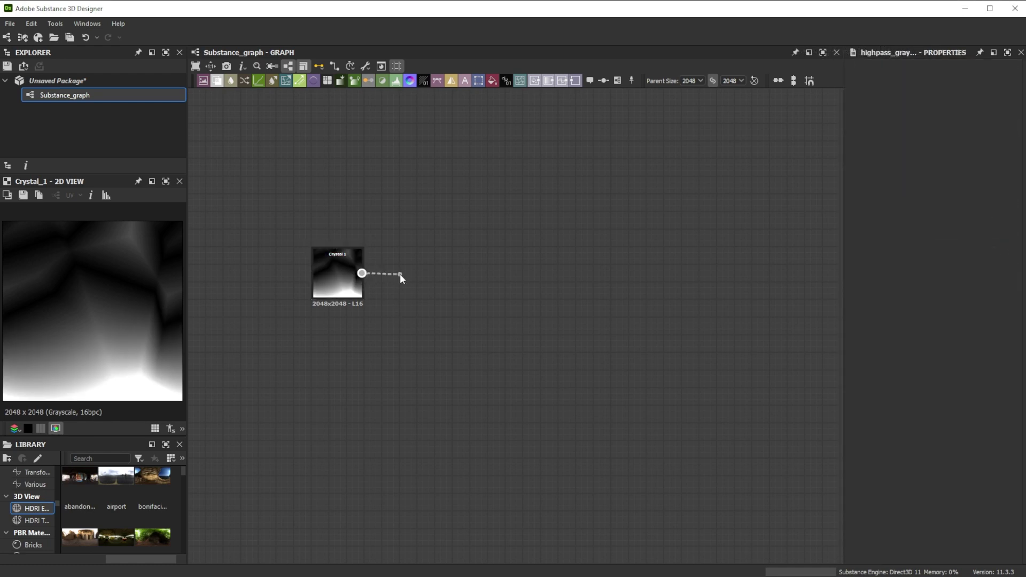
type("cro")
key("Escape")
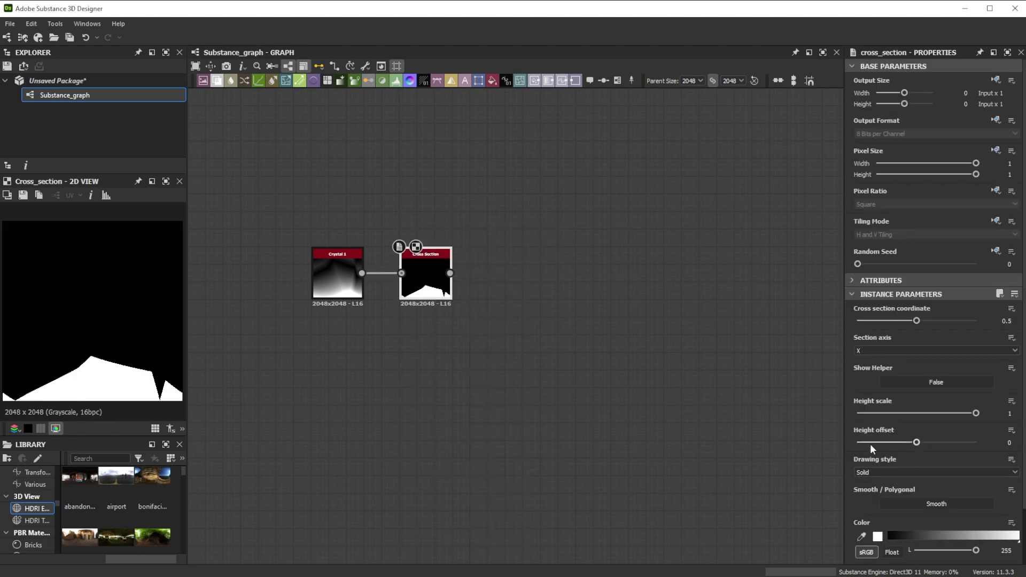
left_click(862, 472)
left_click(870, 495)
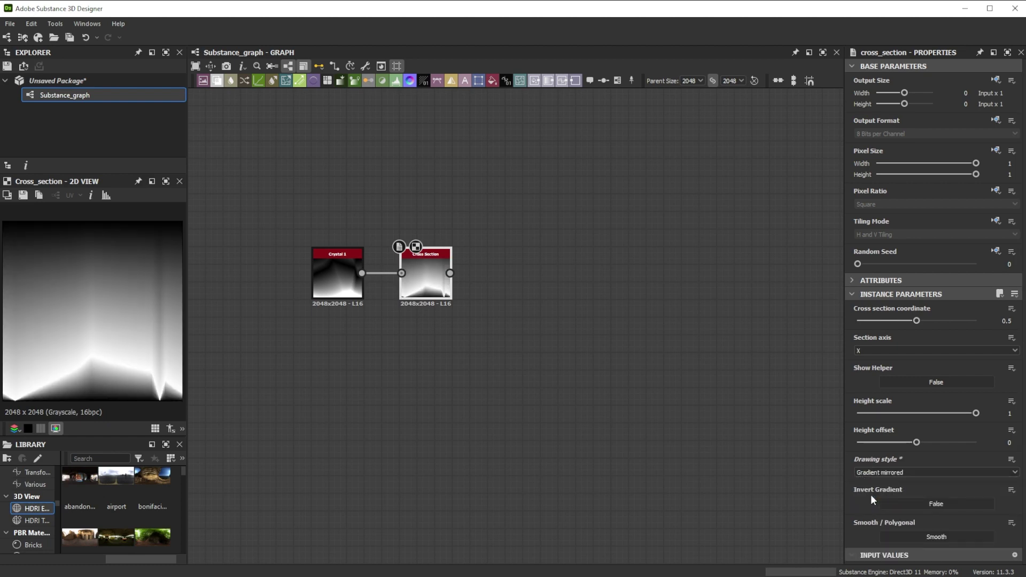
type("0.45")
key("Return")
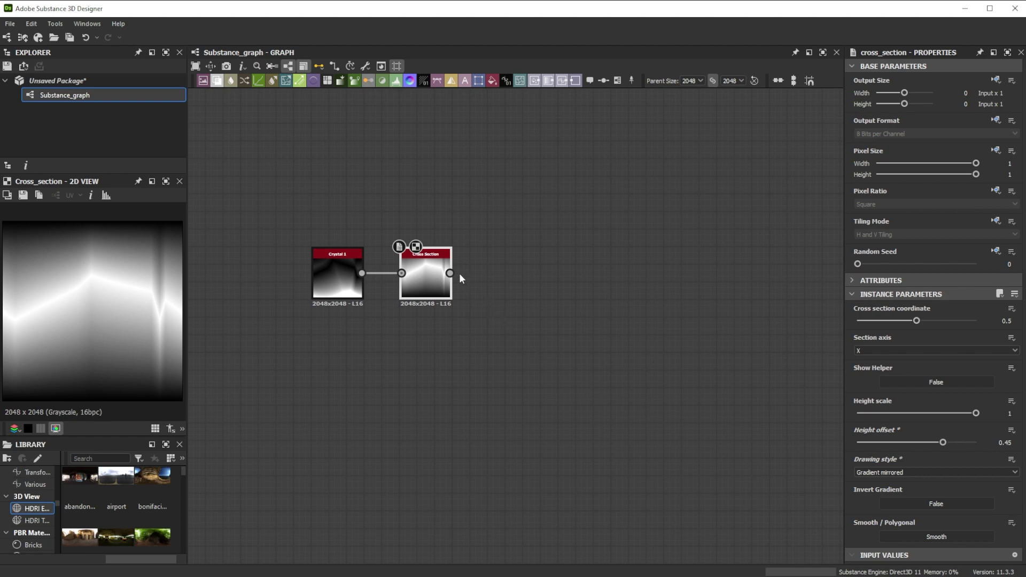
Add a Non Uniform Dir. Warp Grayscale after Cross Section, driven by Crystal 1 at Intensity 50.
left_click_drag(470, 272, 487, 274)
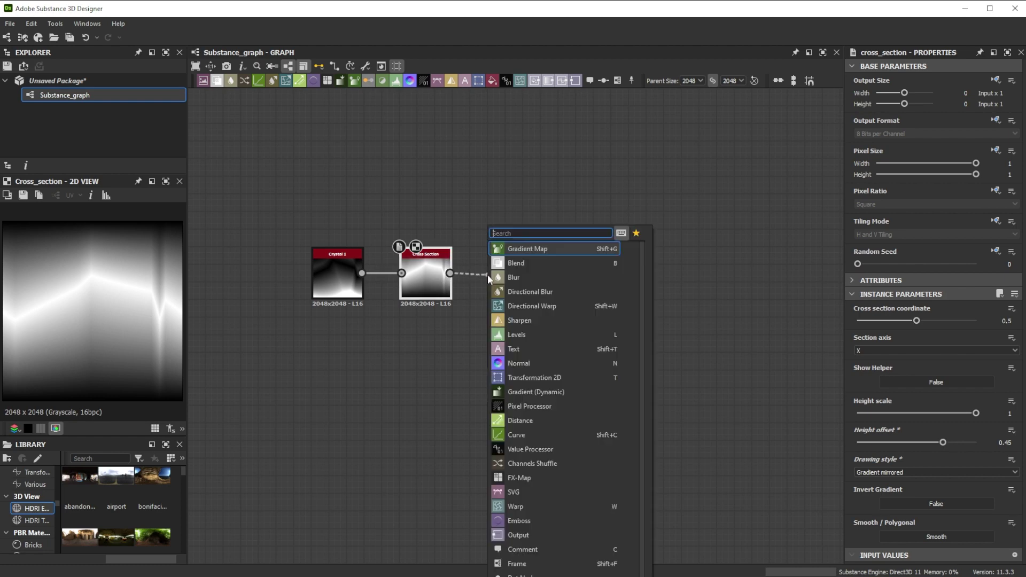
type("non")
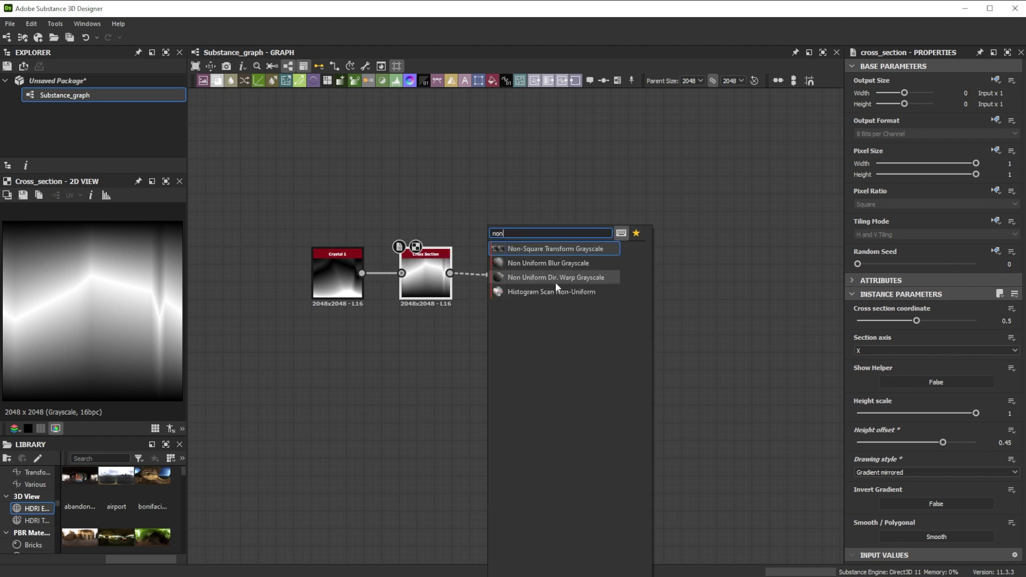
left_click(555, 278)
left_click_drag(361, 273, 490, 273)
double_click(508, 281)
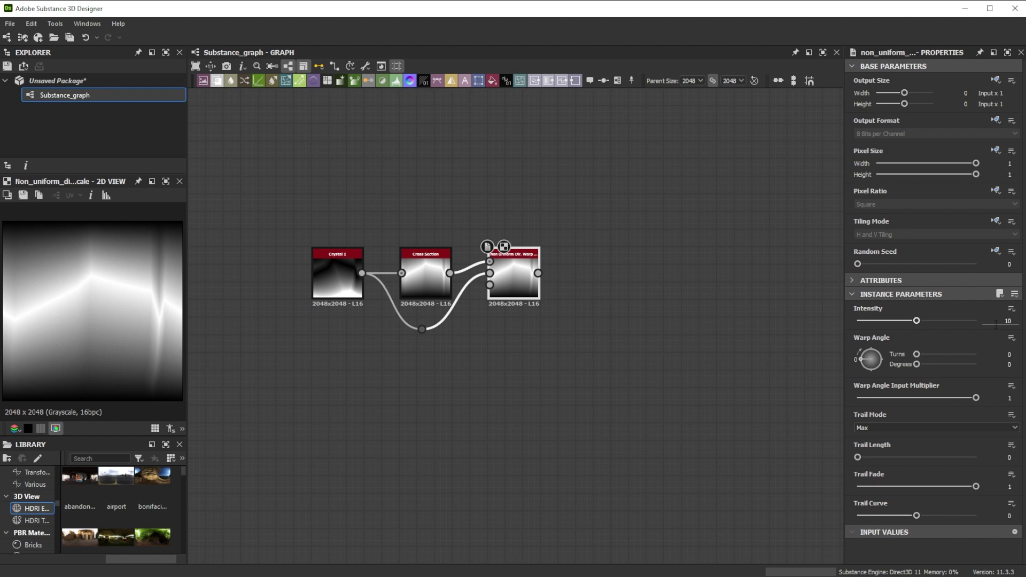
type("50")
key("Return")
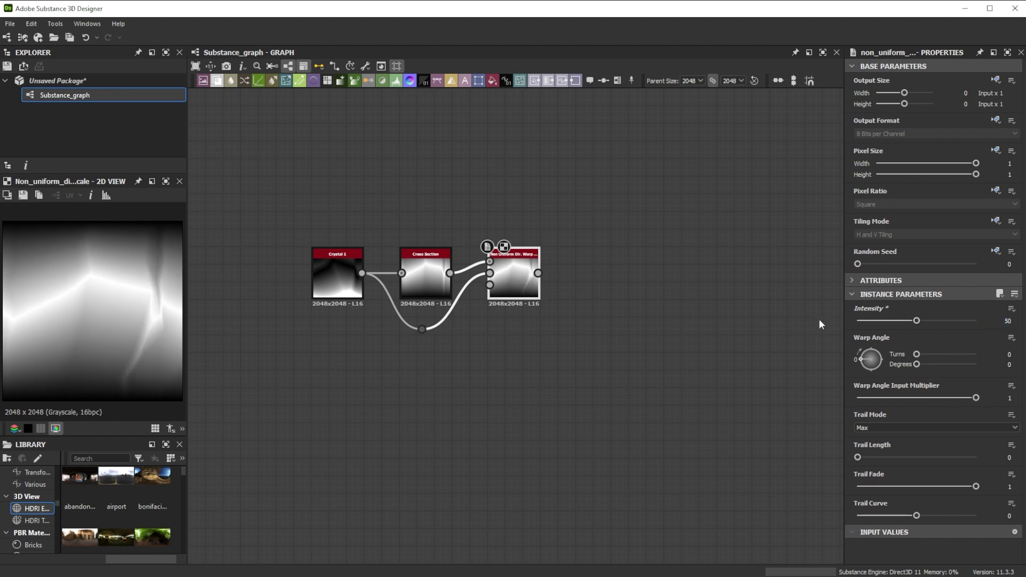
left_click_drag(537, 273, 575, 272)
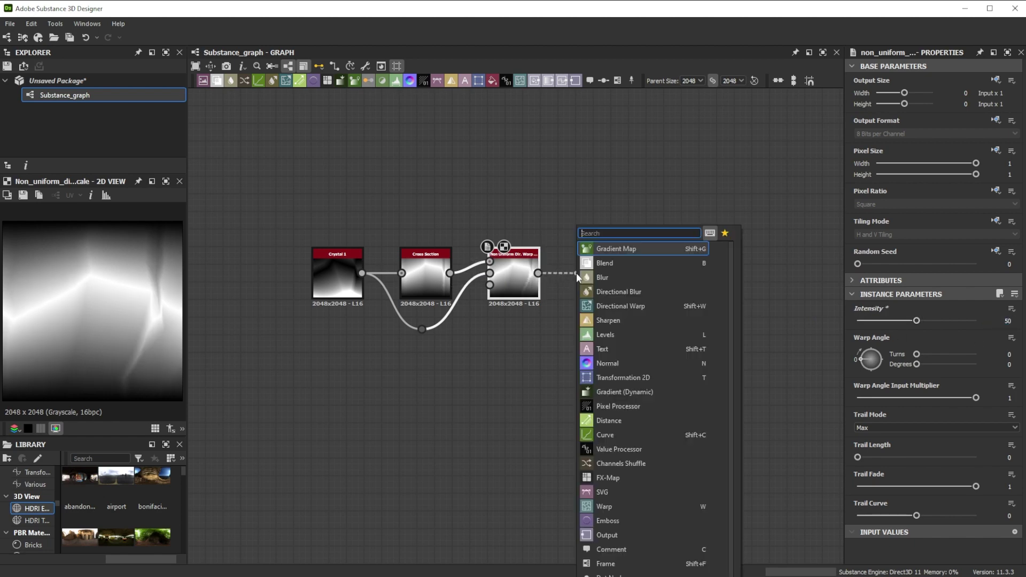
Add a Highpass Grayscale after the warp node and set its Radius to 4.8.
type("high")
key("Return")
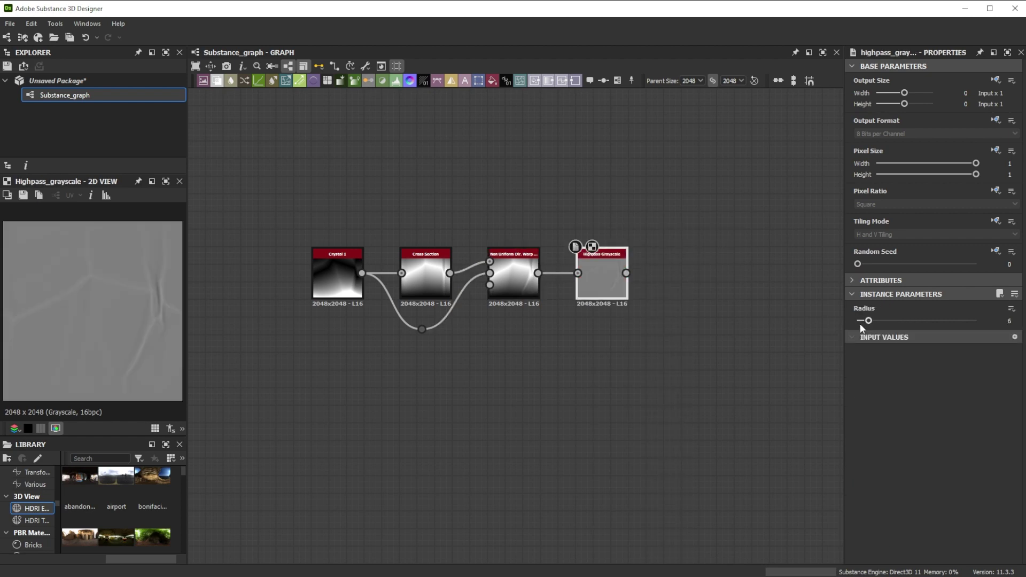
mouse_move(860, 321)
left_mouse_down()
mouse_move(882, 321)
mouse_move(858, 321)
left_mouse_up()
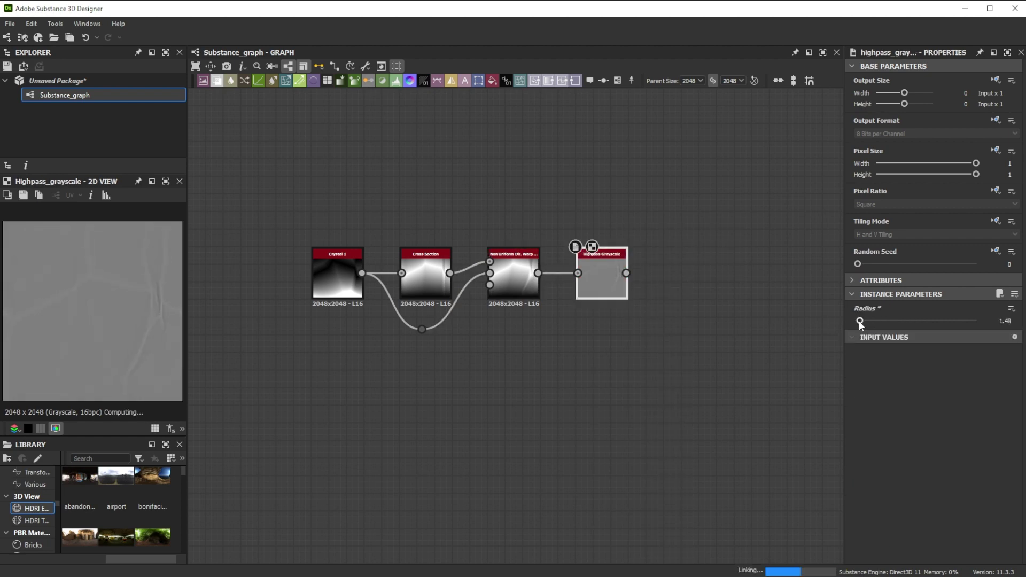
left_click(994, 321)
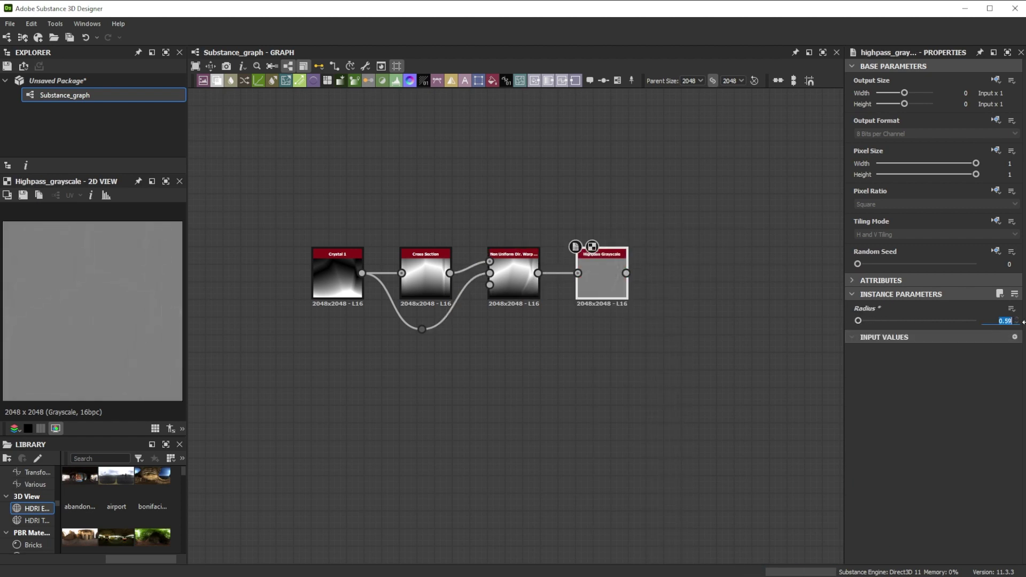
type("4.8")
key("Return")
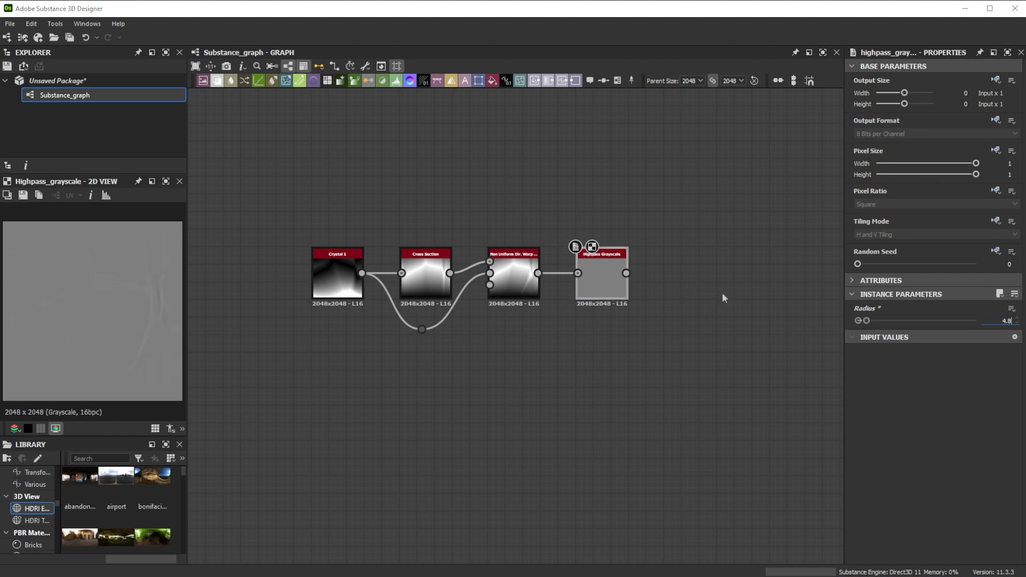
Add a Threshold node after the Highpass and set its threshold to 0.507.
left_click_drag(626, 273, 665, 274)
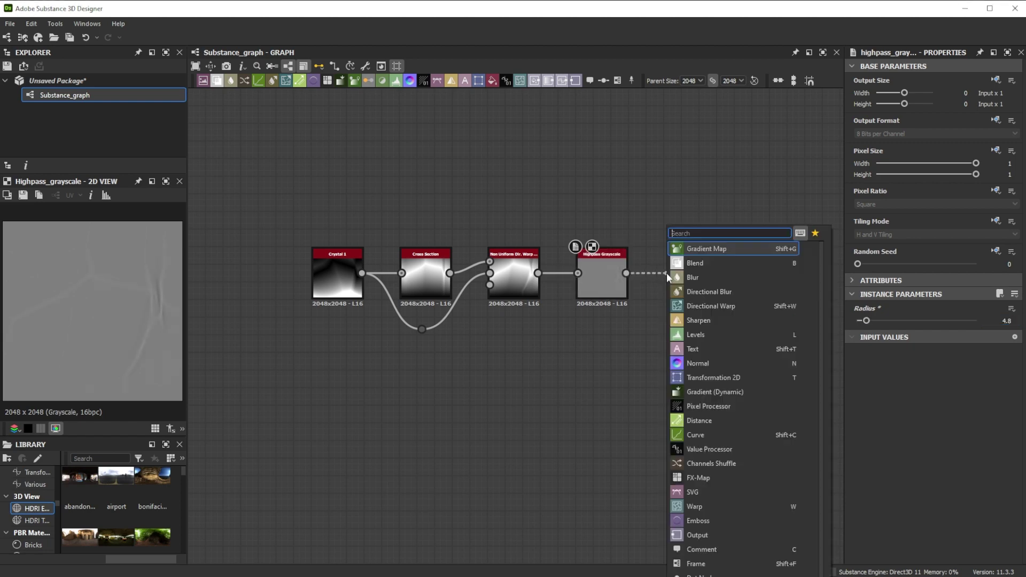
type("thre")
left_click(695, 249)
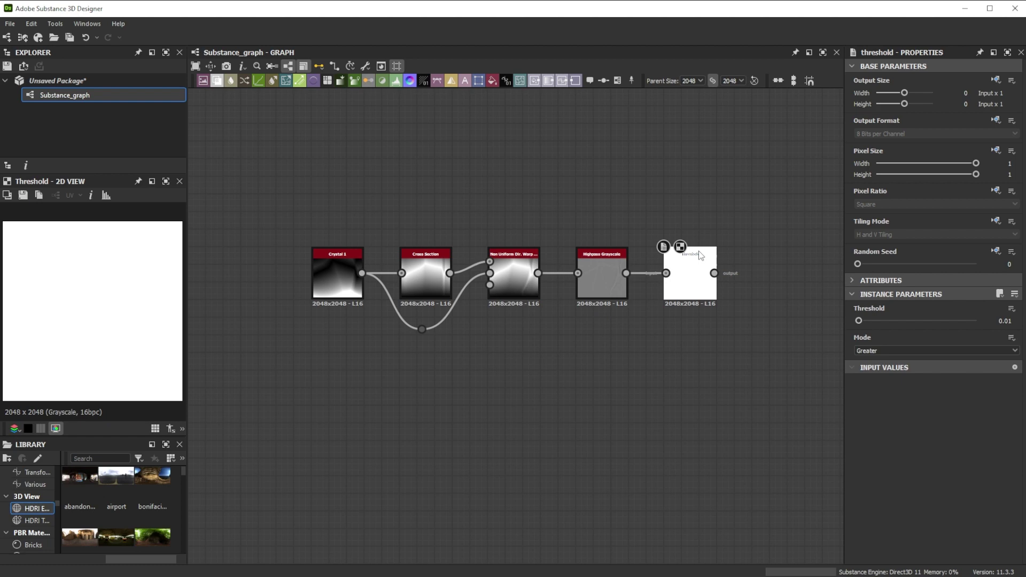
left_click(1005, 321)
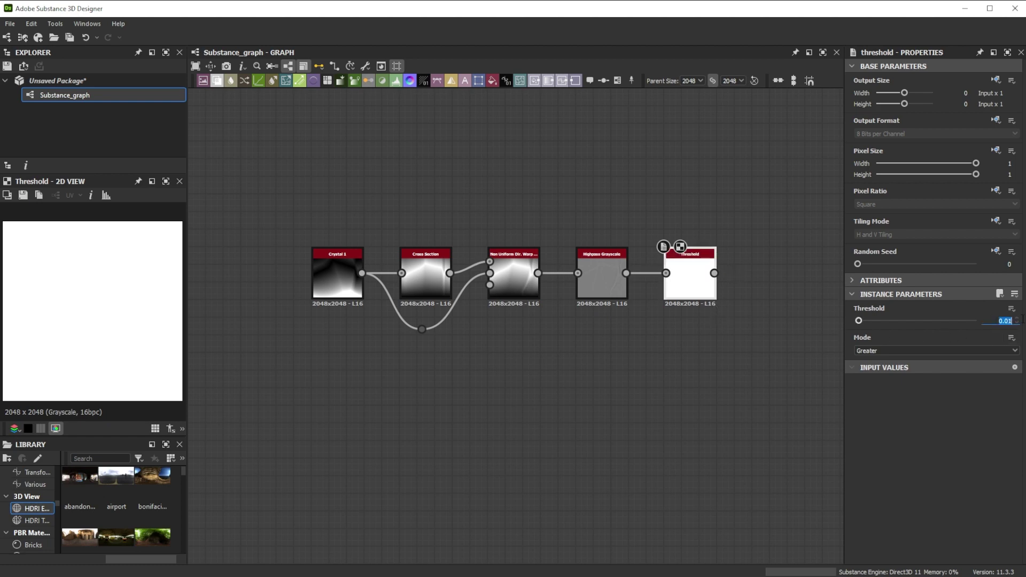
type(".507")
key("Return")
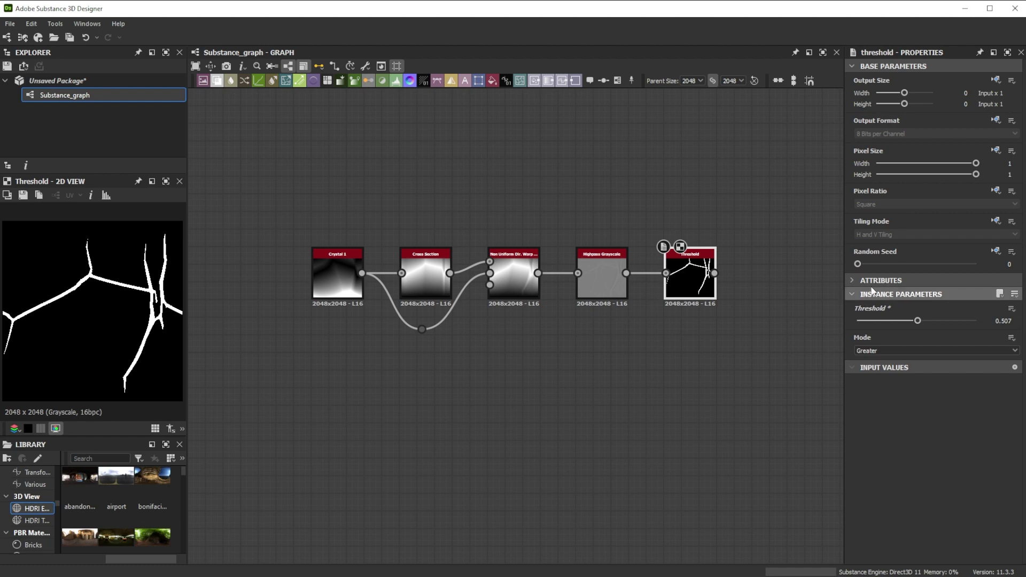
Add a Transformation 2D after Threshold with Absolute tiling set to No Tiling.
left_click_drag(753, 273, 755, 274)
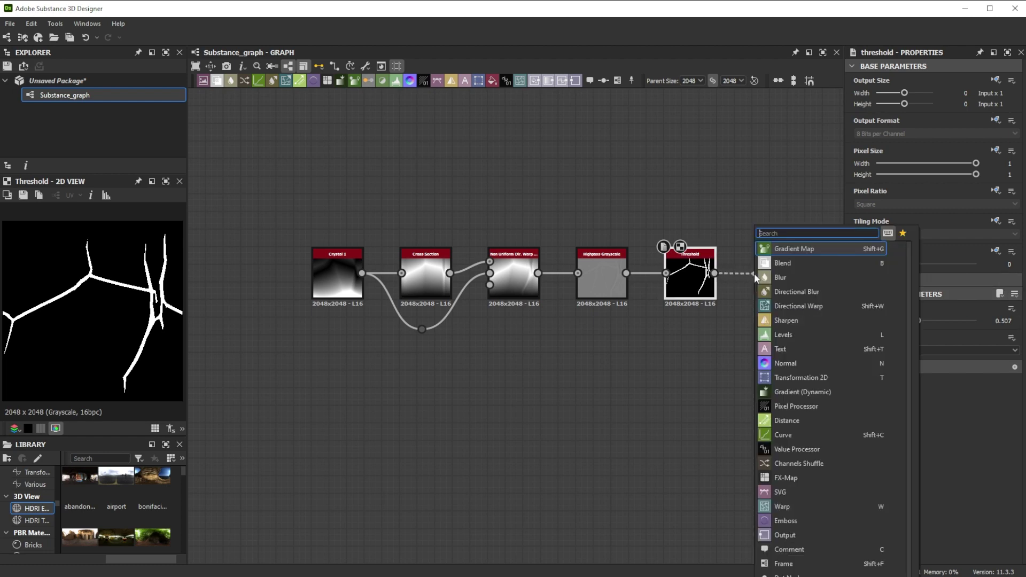
type("transf")
left_click(773, 251)
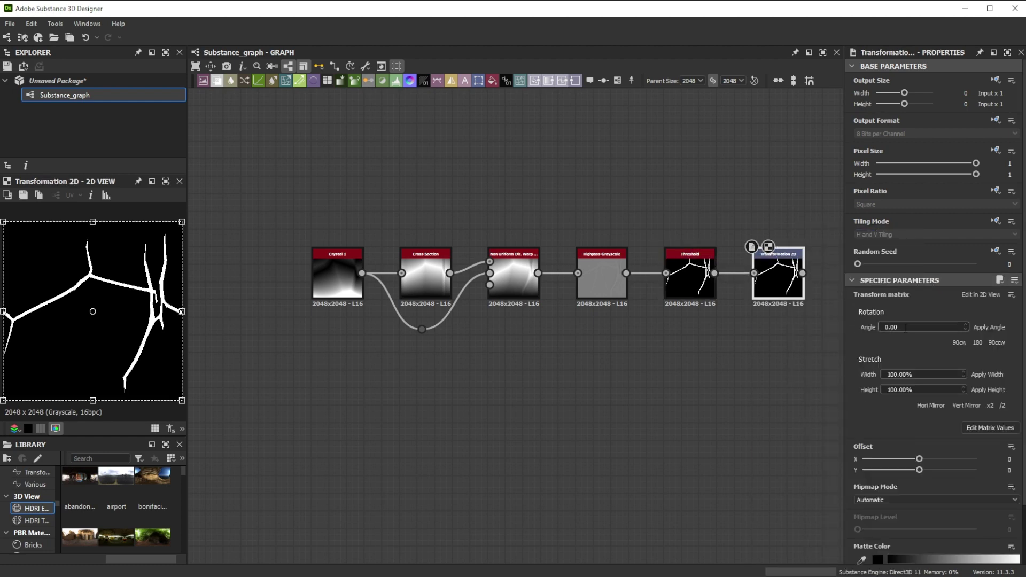
left_click(995, 220)
left_click(1007, 264)
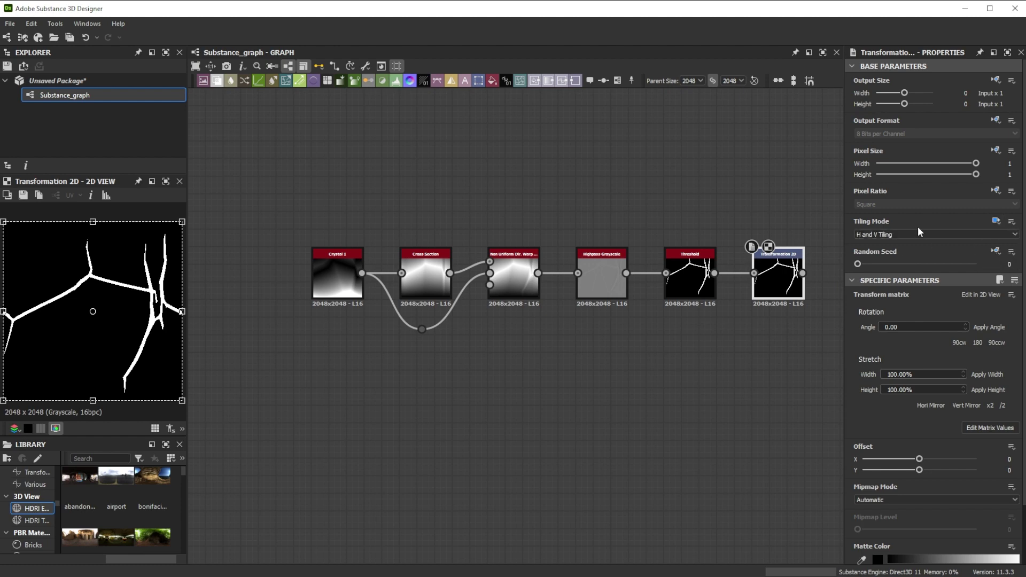
left_click(914, 234)
left_click(884, 265)
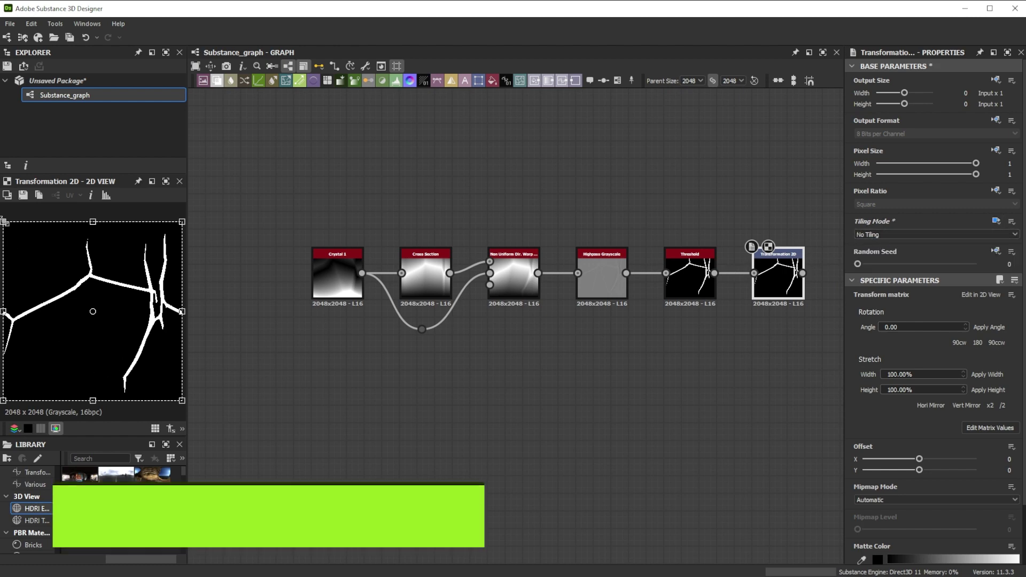
Scale the crack mask down slightly and add a Bevel with Distance -0.02.
left_click_drag(3, 221, 11, 229, "ctrl+shift")
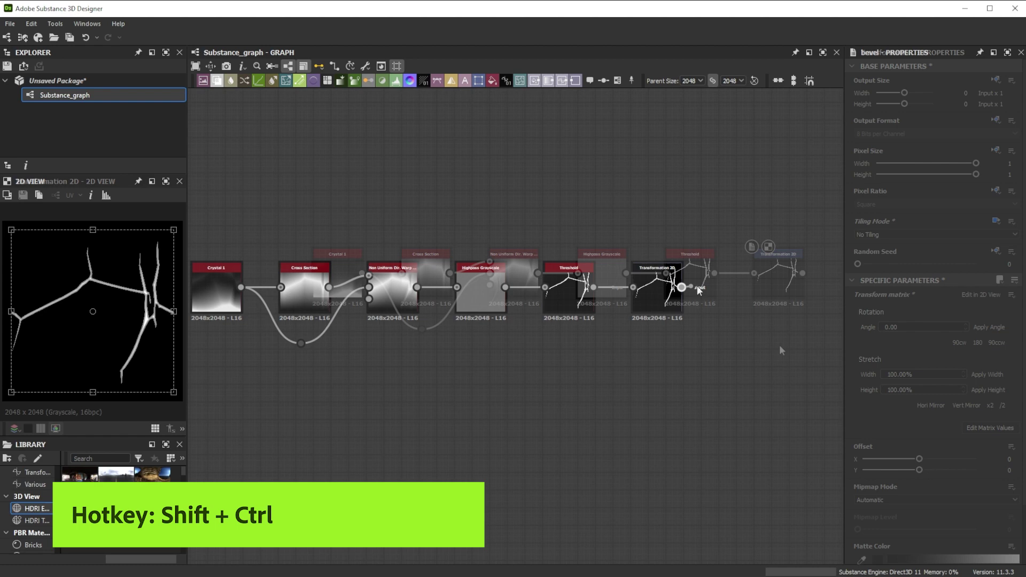
left_click_drag(681, 287, 699, 285)
type("bevel")
key("Return")
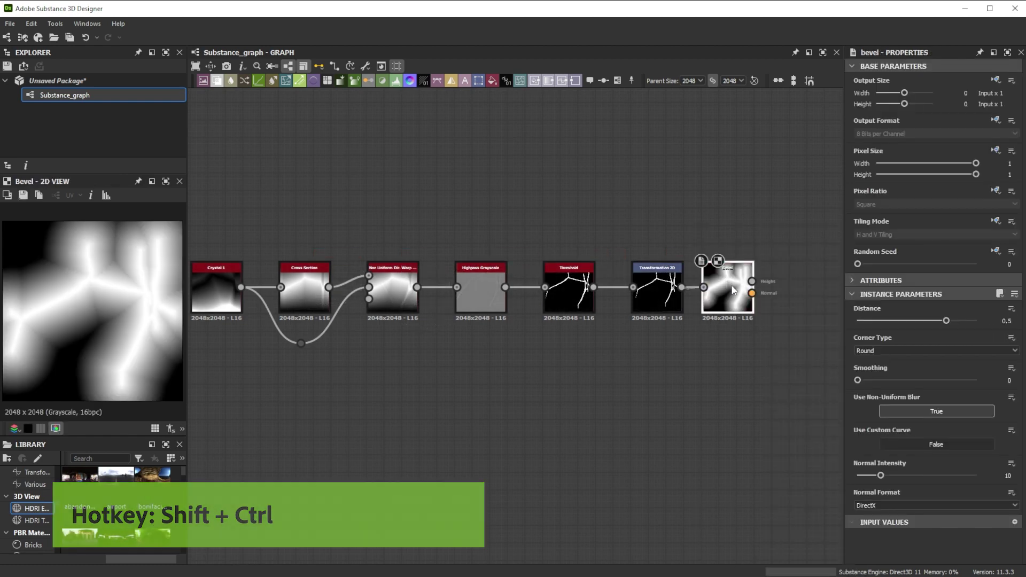
type("-0")
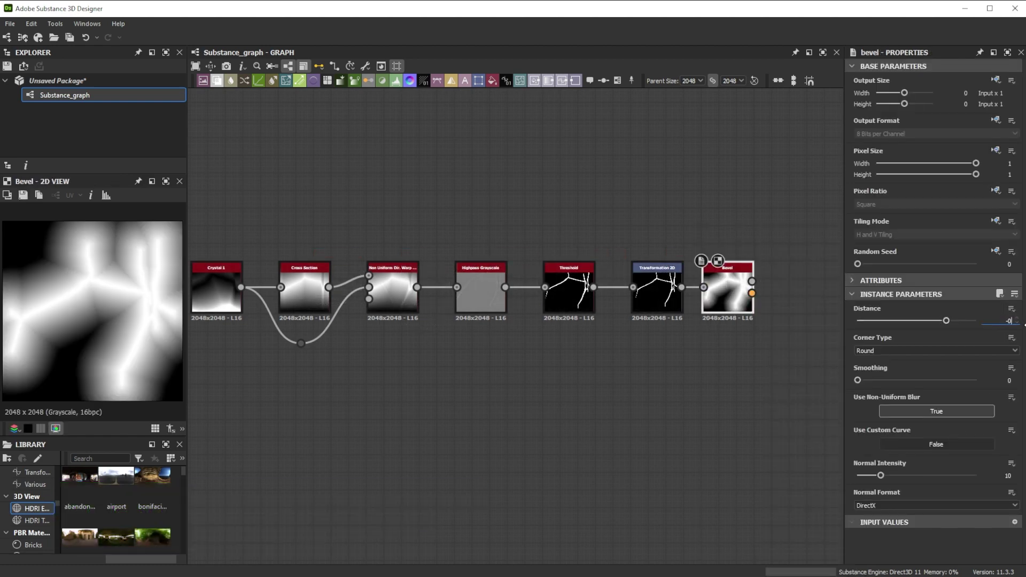
type(".02")
key("Return")
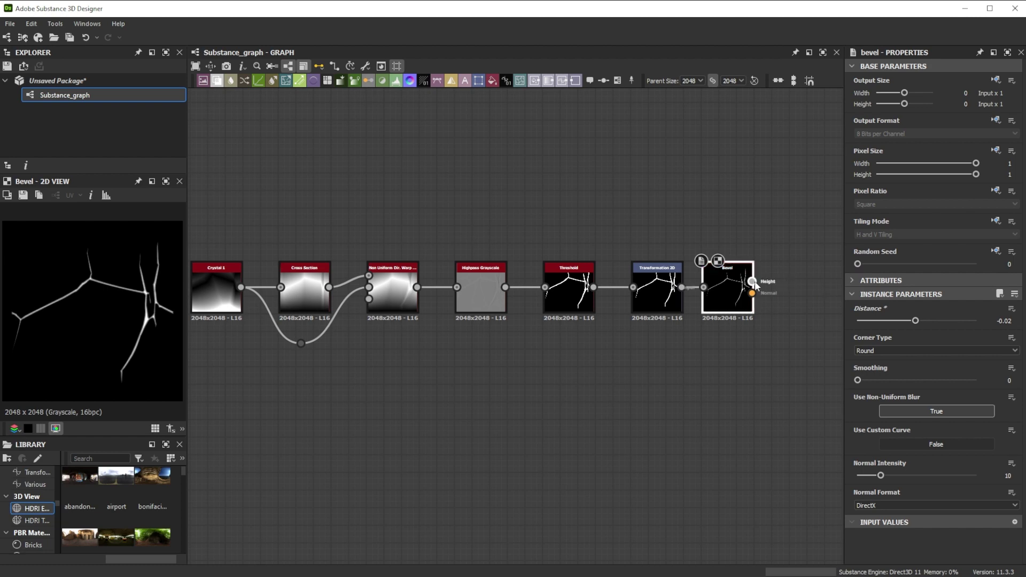
Add a Slope Blur Grayscale after the Bevel, fed by a Scale 4 Clouds 2 slope input.
left_click_drag(753, 283, 771, 286)
type("slop")
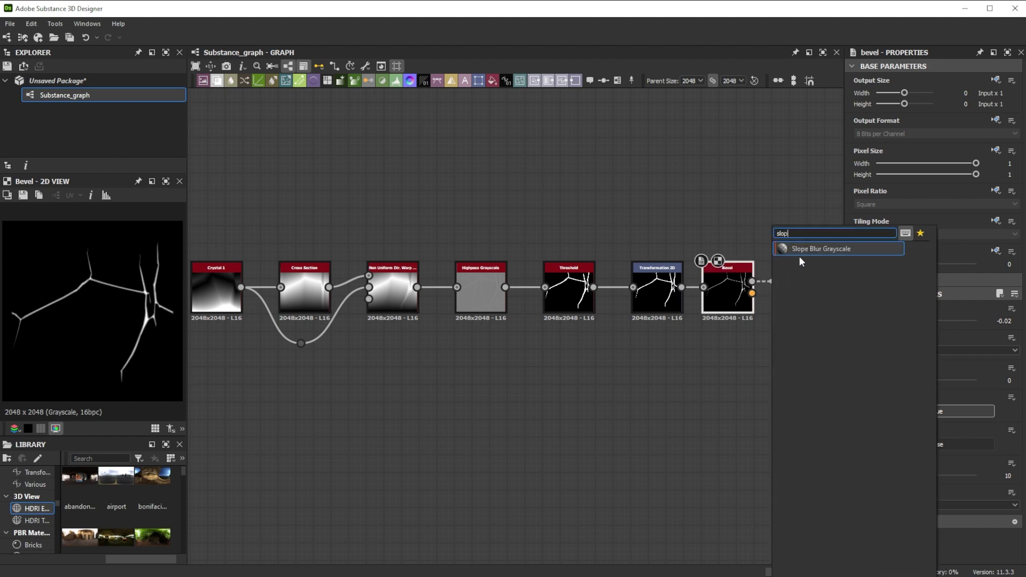
key("Return")
key("space")
type("c")
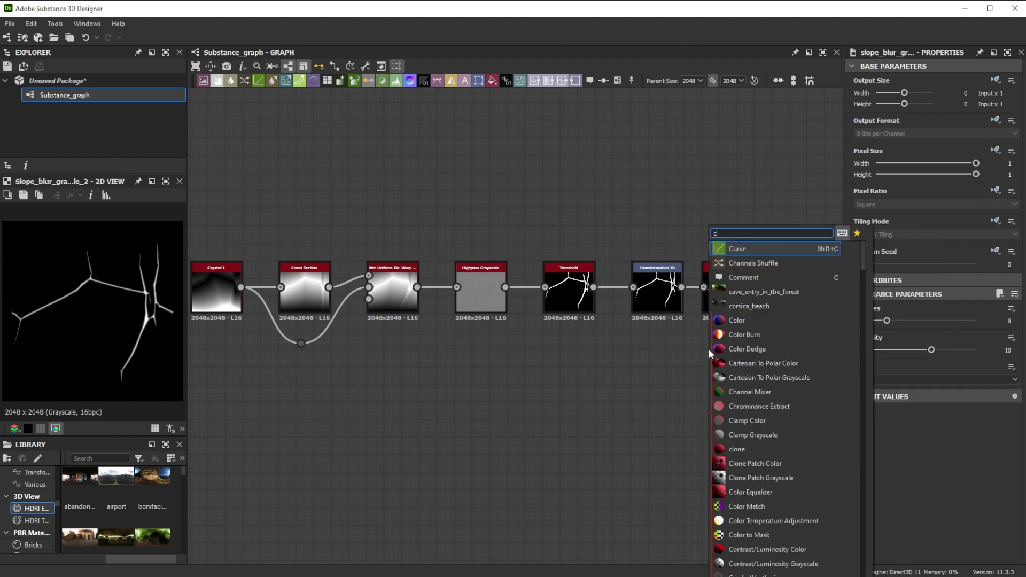
type("lo")
left_click(749, 304)
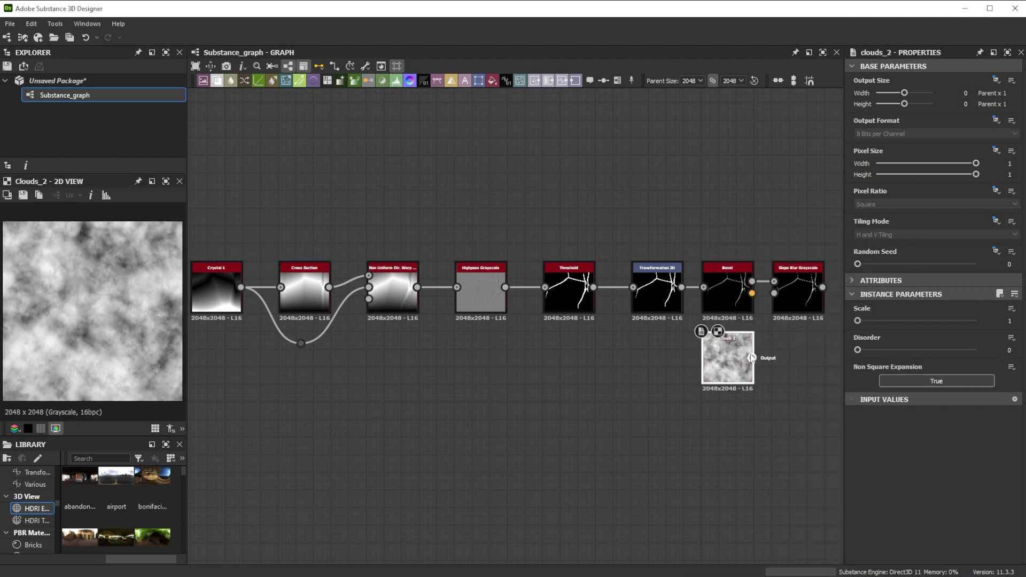
left_click(1009, 321)
type("4")
key("Return")
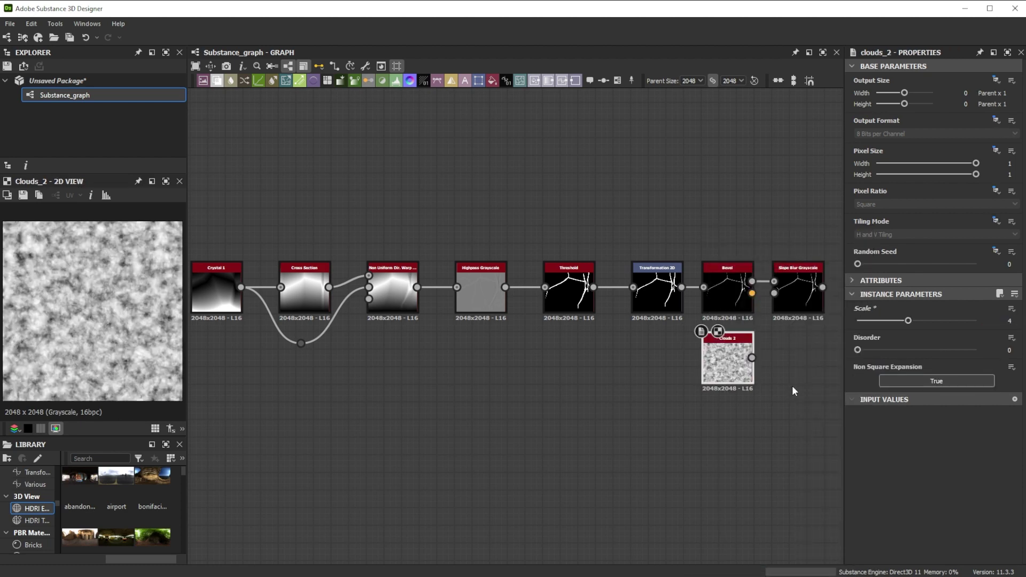
left_click_drag(752, 358, 800, 296)
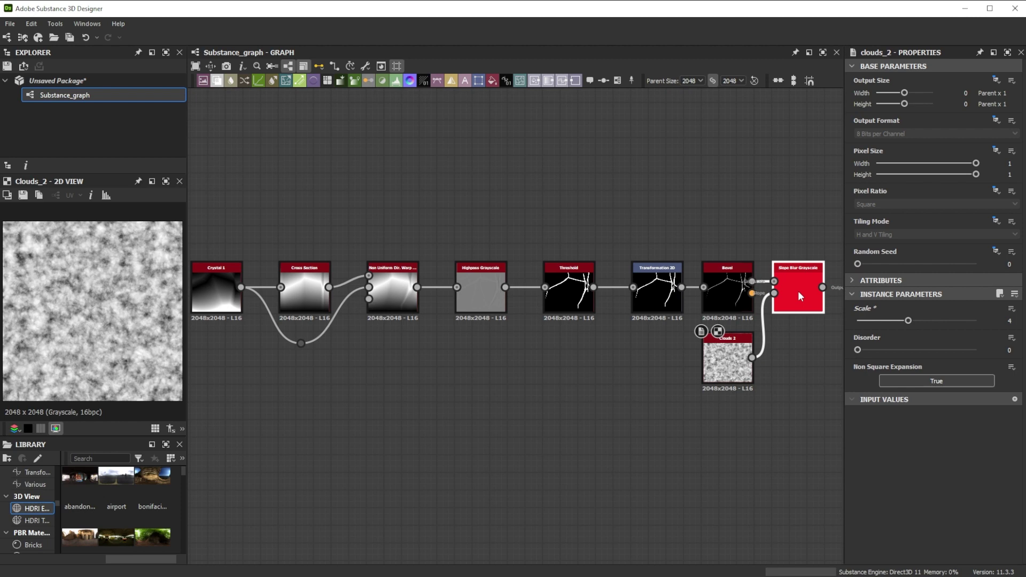
Preview the Slope Blur Grayscale and set its Intensity to 0.1.
double_click(799, 294)
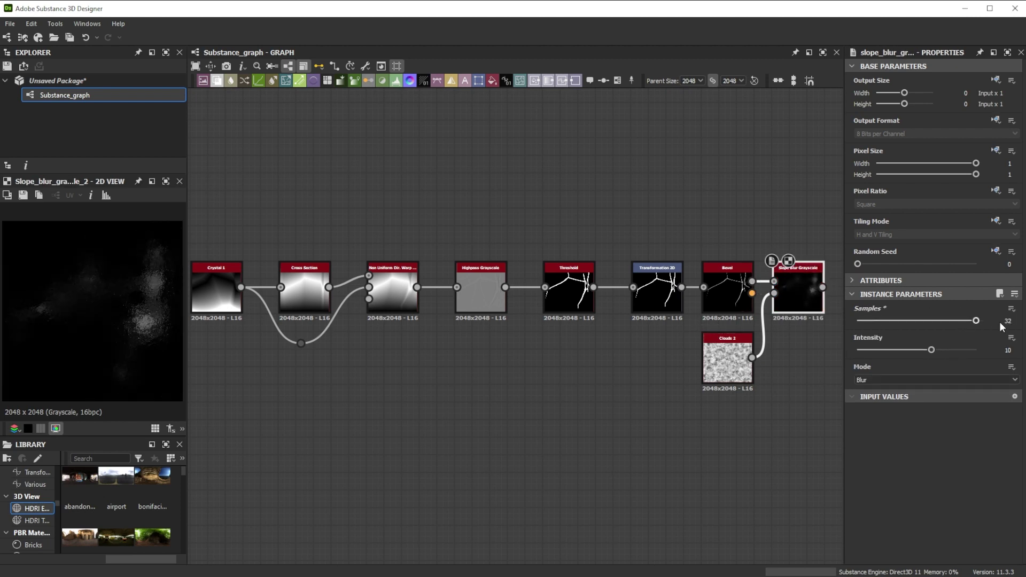
left_click(1008, 350)
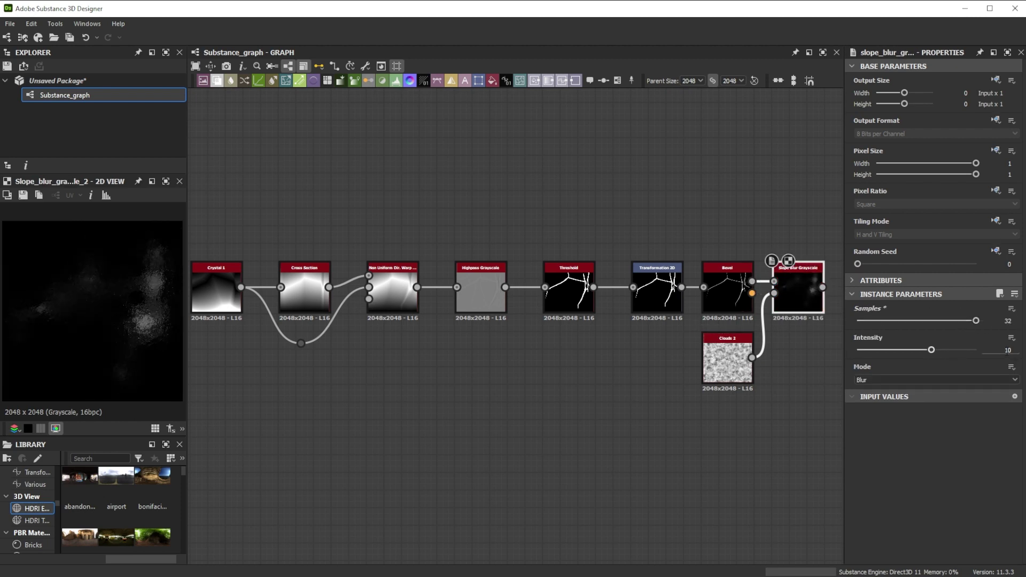
double_click(1006, 351)
type("0.1")
key("Return")
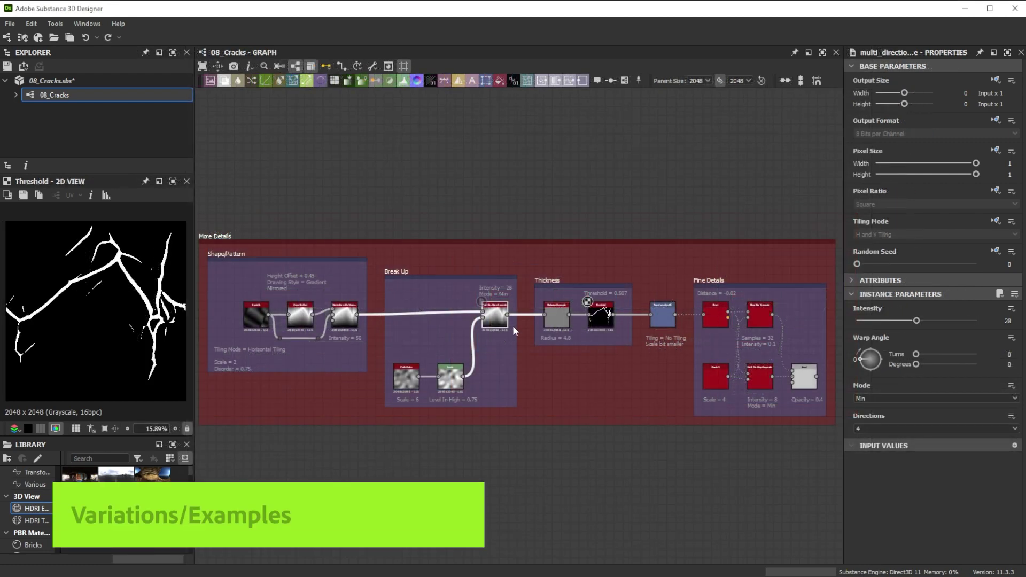
Set the Multi Directional Warp Intensity to about 30 and its mode to Chain.
left_click_drag(915, 321, 911, 321)
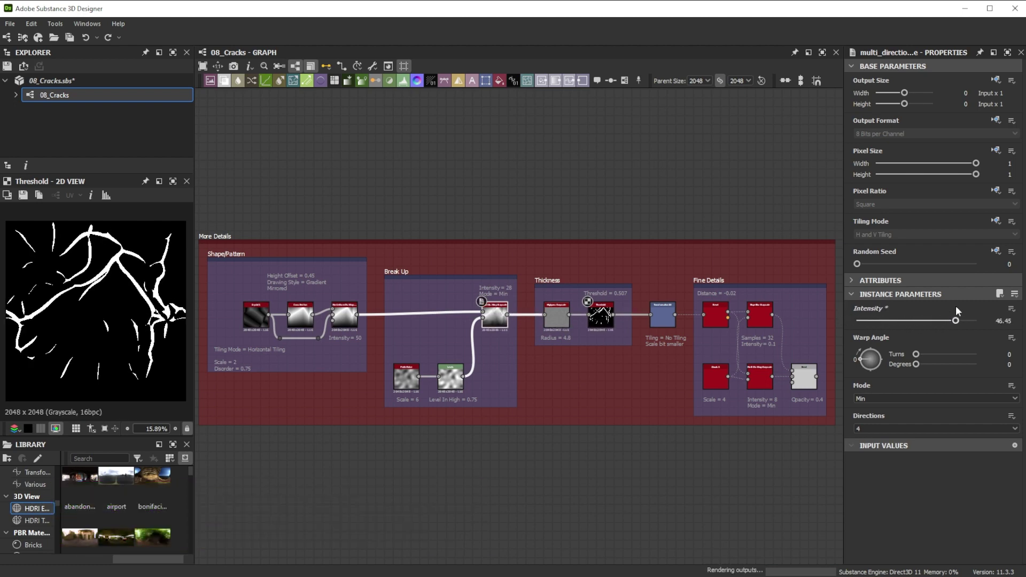
left_click(920, 321)
left_click(883, 397)
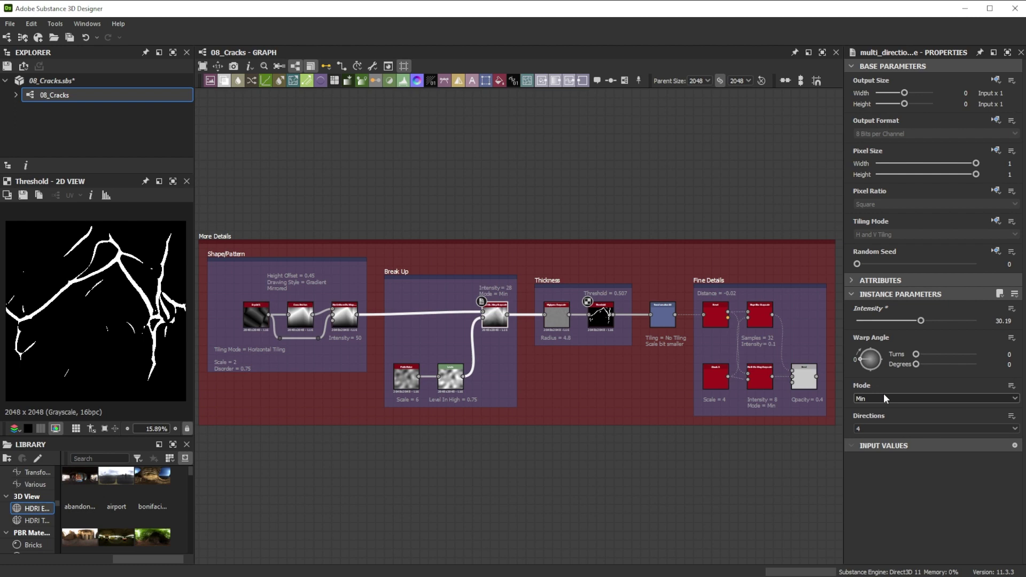
left_click(883, 395)
Set the Perlin noise Scale to 5 and shift the Levels midtone to thicken the cracks.
scroll(883, 398, "up", 2)
scroll(884, 399, "up", 1)
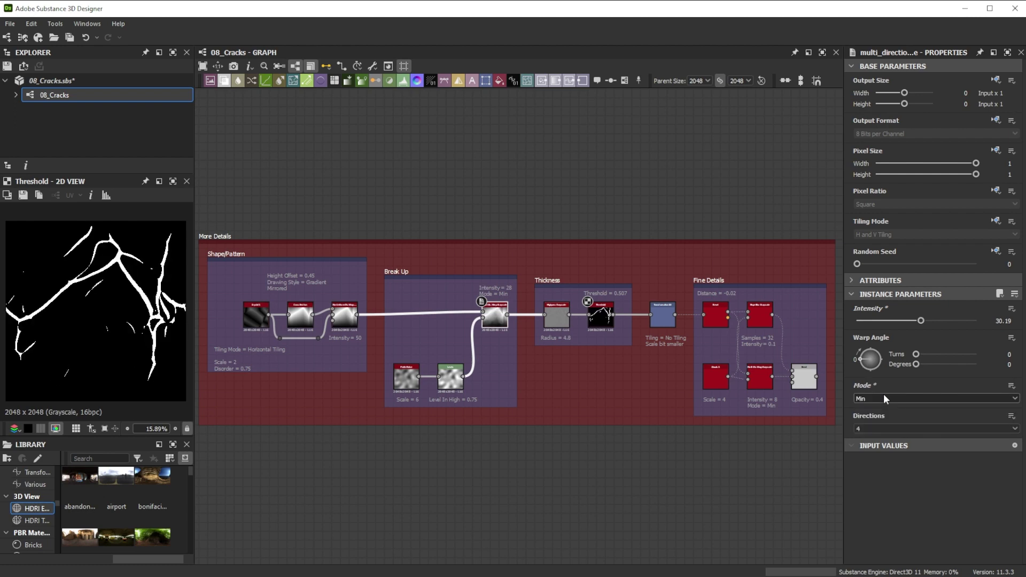
left_click(404, 374)
mouse_move(867, 319)
left_mouse_down()
mouse_move(908, 320)
mouse_move(864, 320)
left_mouse_up()
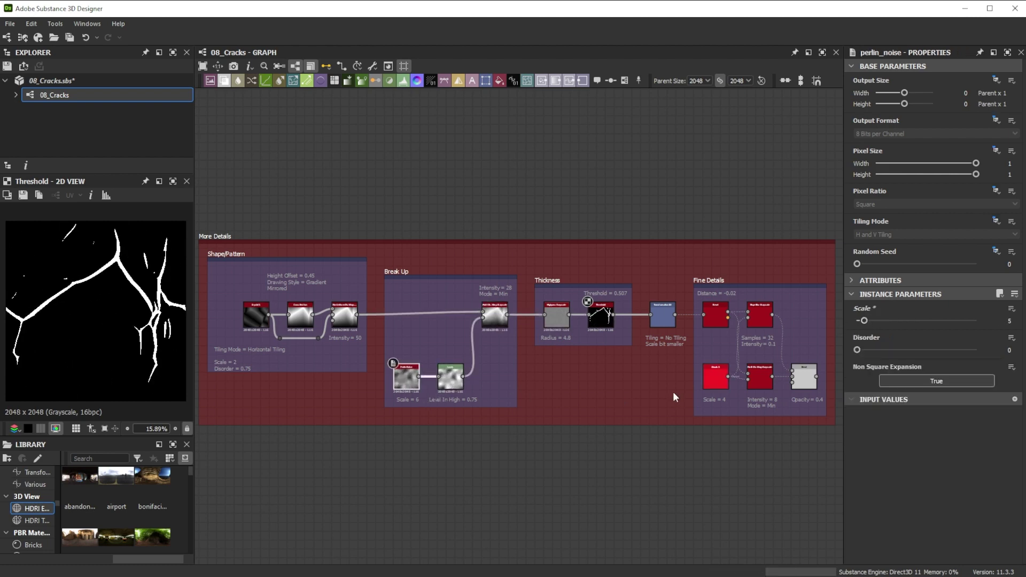
key("ctrl+z")
mouse_move(927, 327)
left_mouse_down()
mouse_move(884, 327)
mouse_move(945, 327)
left_mouse_up()
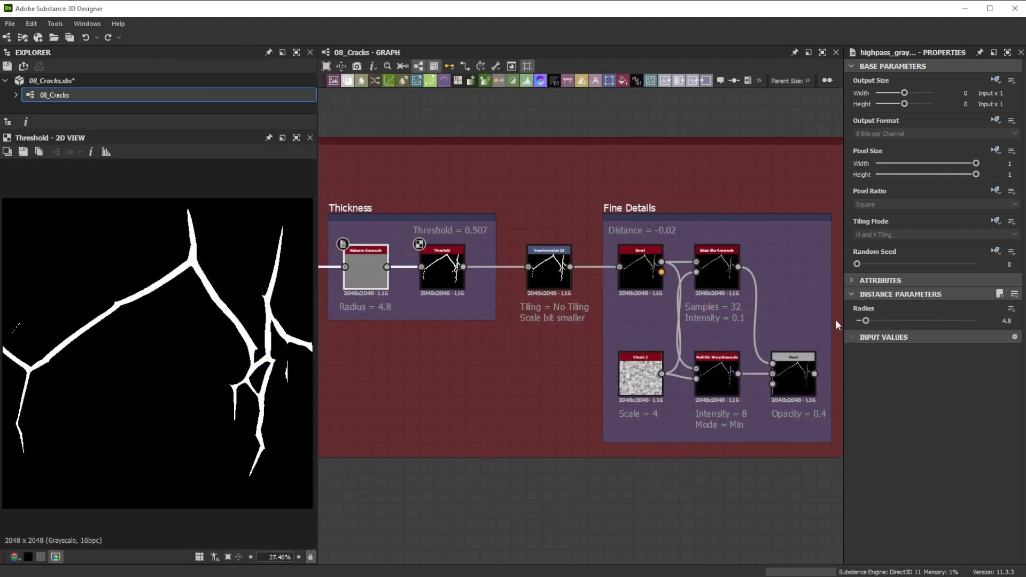
Lower the Highpass Radius, set the warp Intensity to about 4.6 and Blend opacity to 0.66.
mouse_move(866, 320)
left_mouse_down()
mouse_move(882, 321)
mouse_move(867, 321)
left_mouse_up()
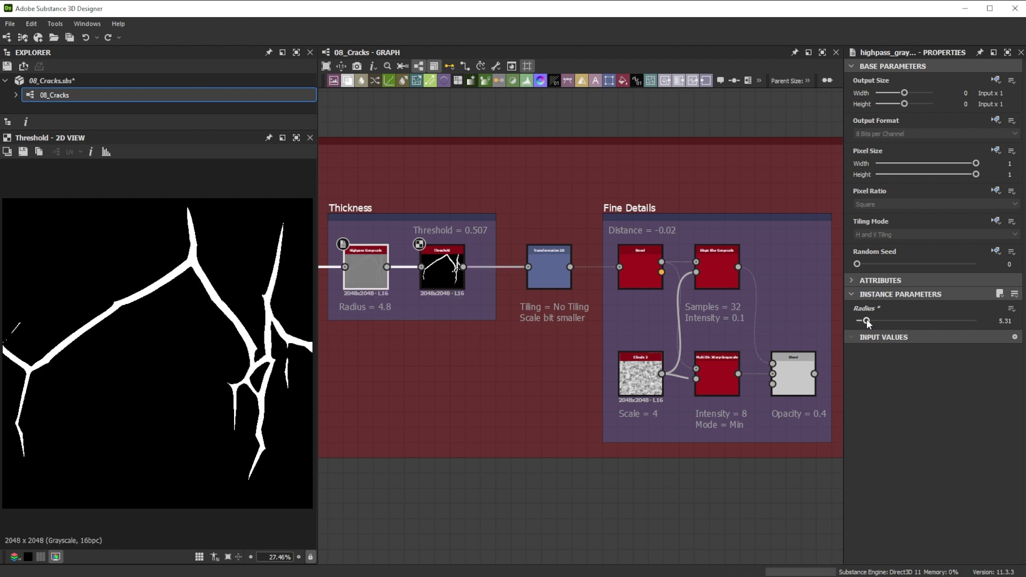
double_click(786, 382)
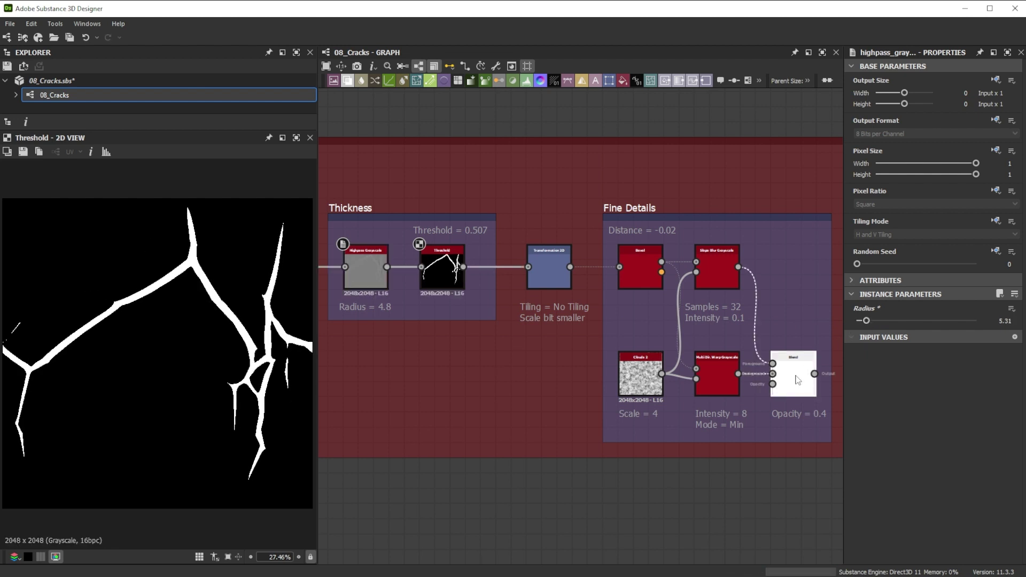
left_click(713, 377)
mouse_move(890, 322)
left_mouse_down()
mouse_move(831, 317)
mouse_move(882, 320)
left_mouse_up()
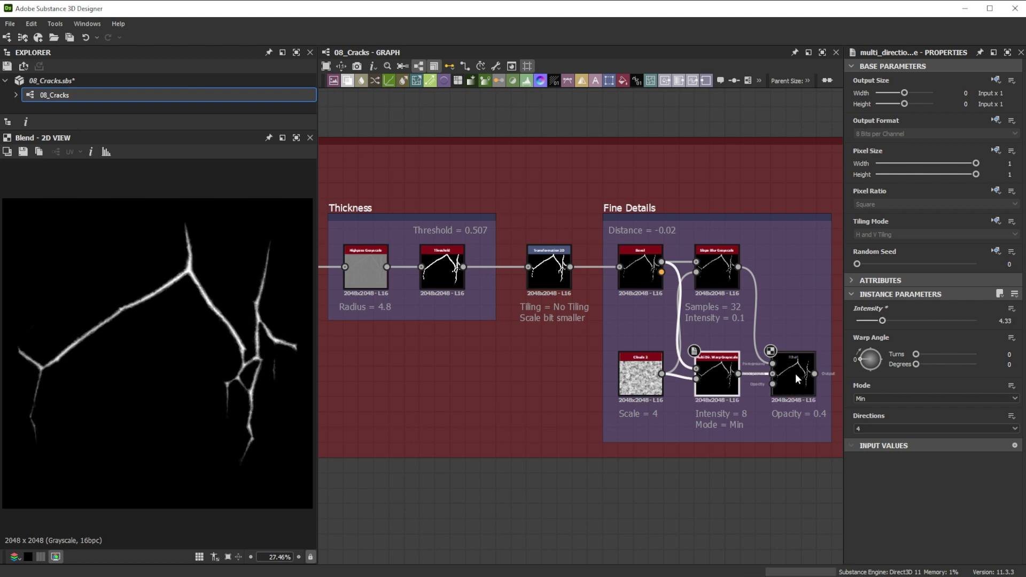
left_click(795, 370)
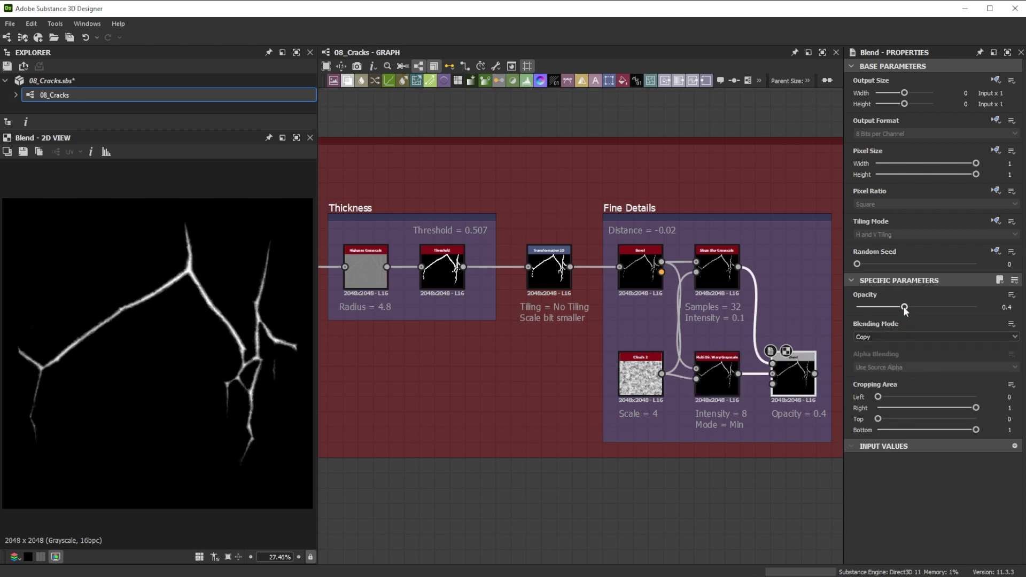
mouse_move(904, 309)
left_mouse_down()
mouse_move(871, 309)
mouse_move(938, 309)
mouse_move(902, 307)
left_mouse_up()
scroll(877, 337, "down", 3)
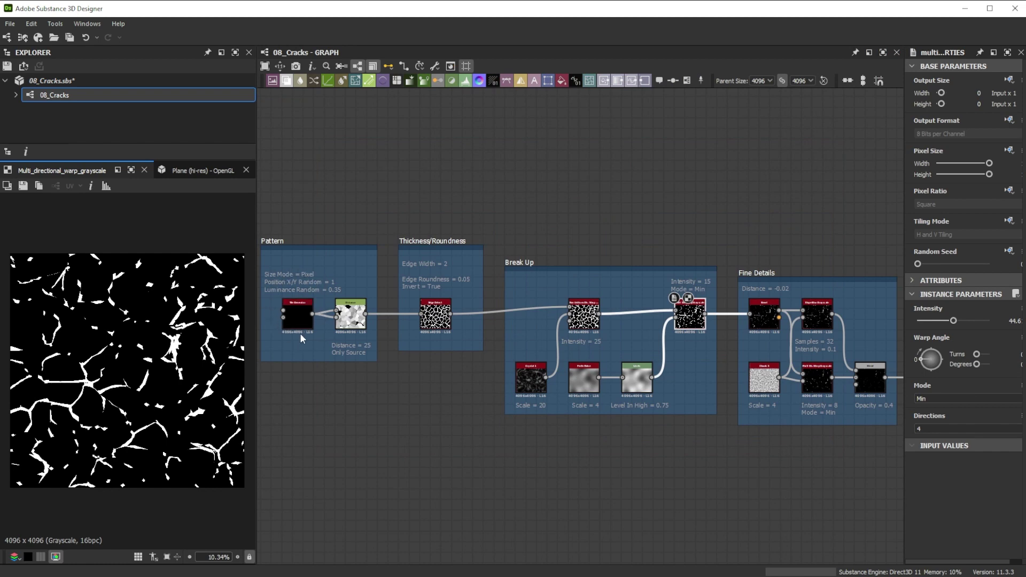
Preview the Tile Generator output and check its Size Mode choices, leaving them unchanged.
double_click(299, 309)
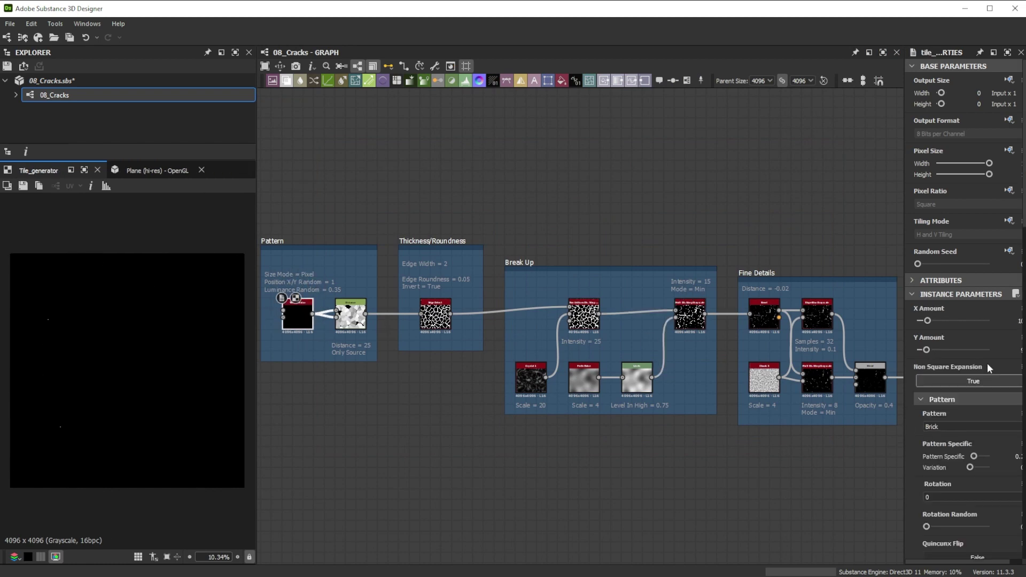
scroll(988, 383, "down", 5)
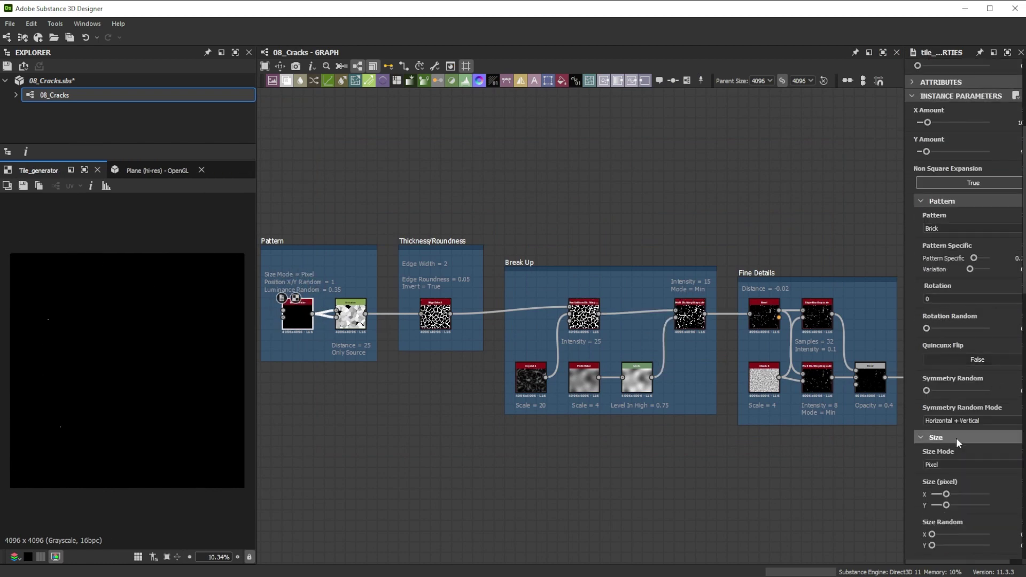
left_click(957, 463)
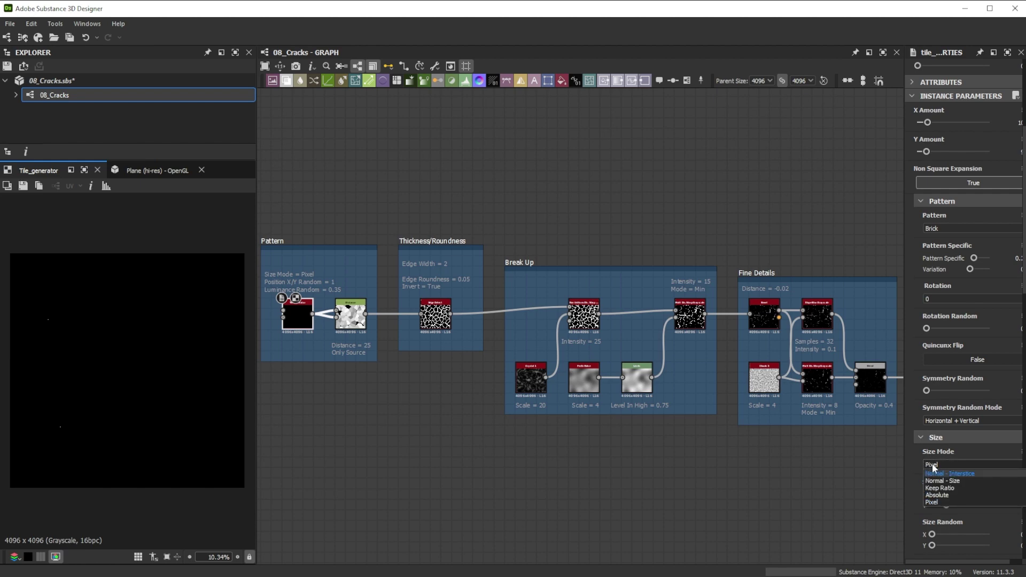
left_click(931, 464)
Preview the Distance, Edge Detect, Multi Directional Warp and final Blend outputs in turn.
double_click(343, 327)
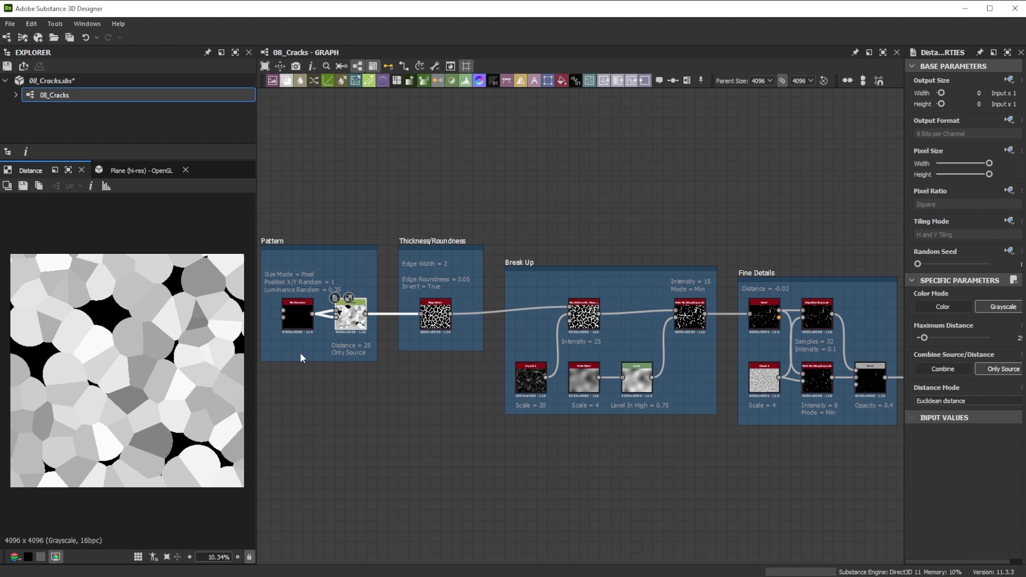
double_click(434, 316)
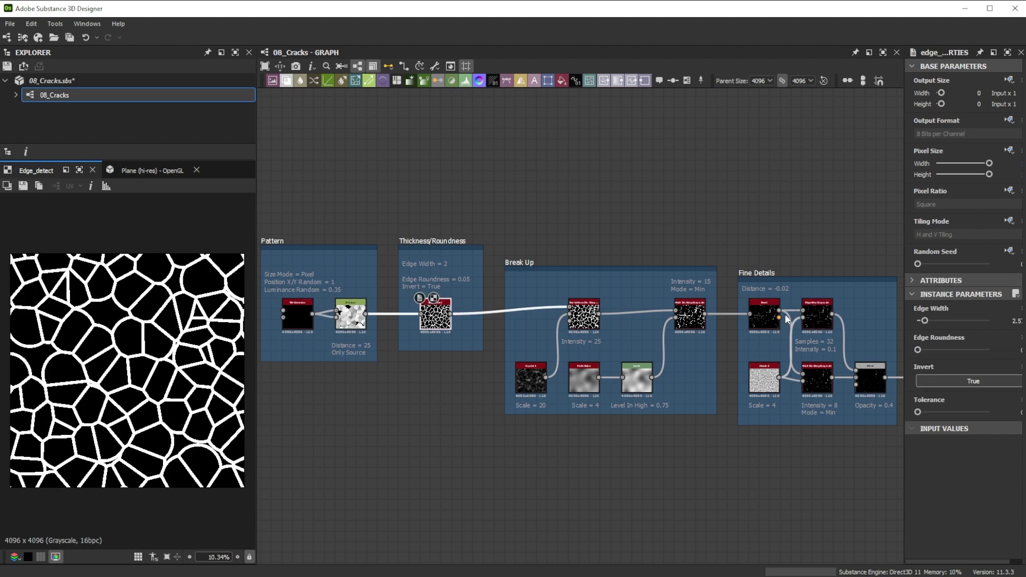
double_click(689, 315)
double_click(873, 380)
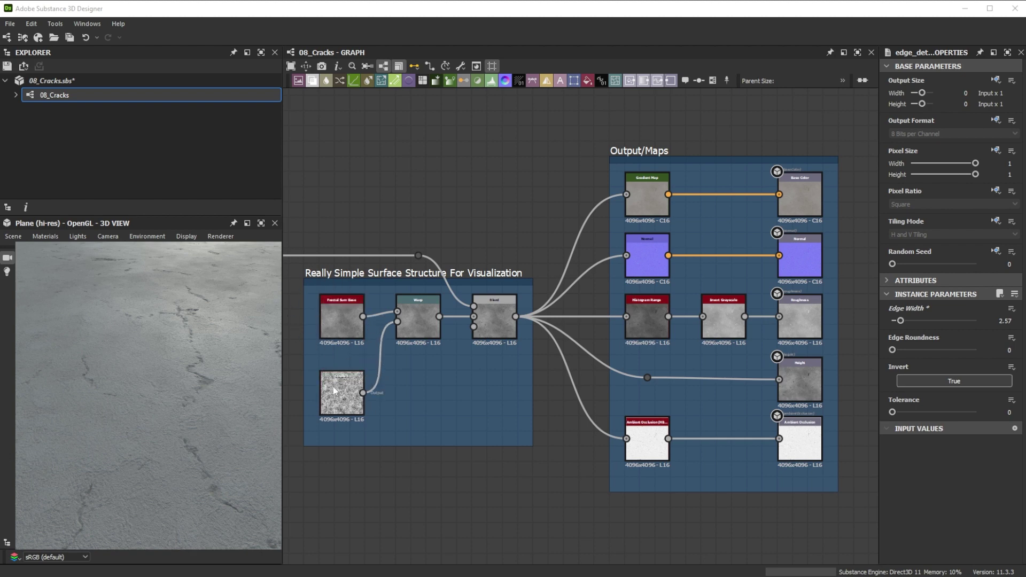
Raise the surface-structure Blend node's opacity to 0.54 to deepen the cracks.
left_click(403, 336)
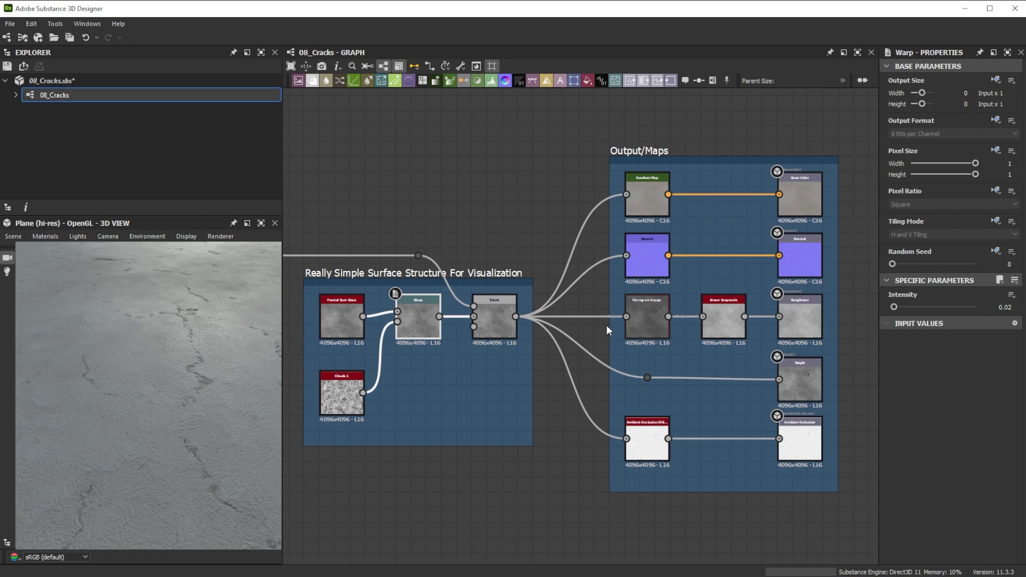
left_click(494, 320)
left_click_drag(934, 307, 938, 306)
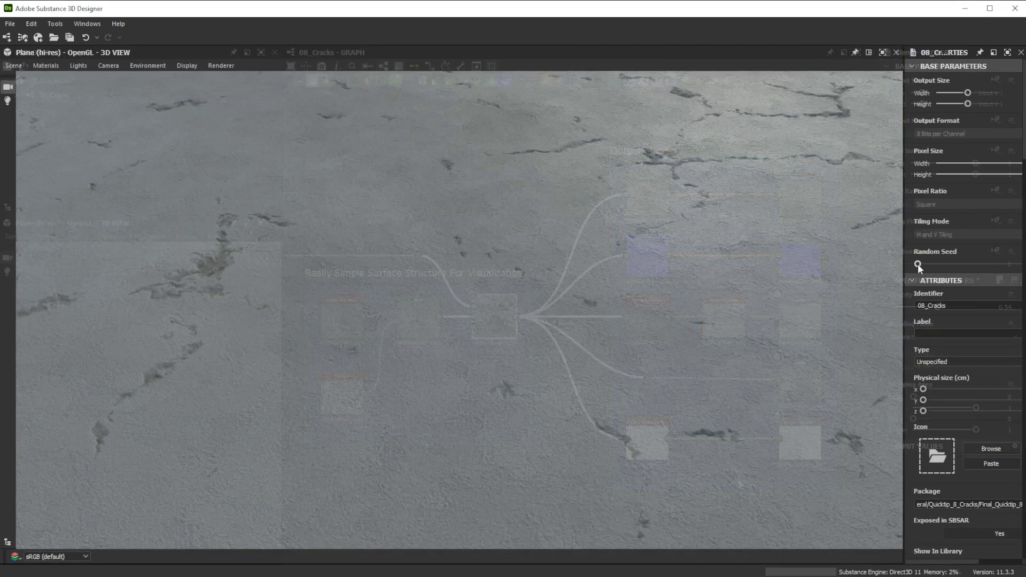
Change the random seed and increase the tile X and Y amounts for a denser crack network.
left_click_drag(928, 264, 1017, 266)
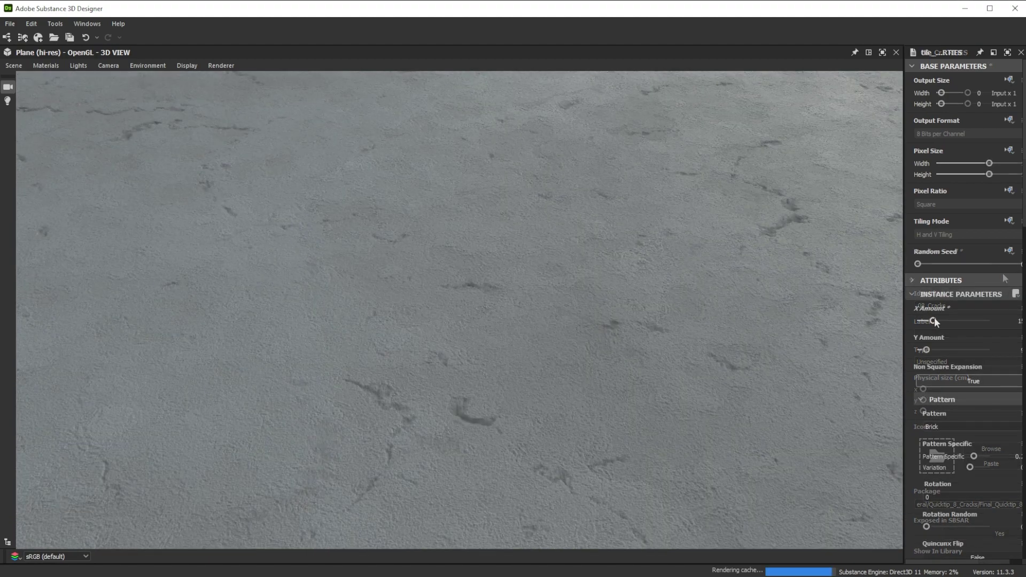
left_click_drag(935, 319, 959, 316)
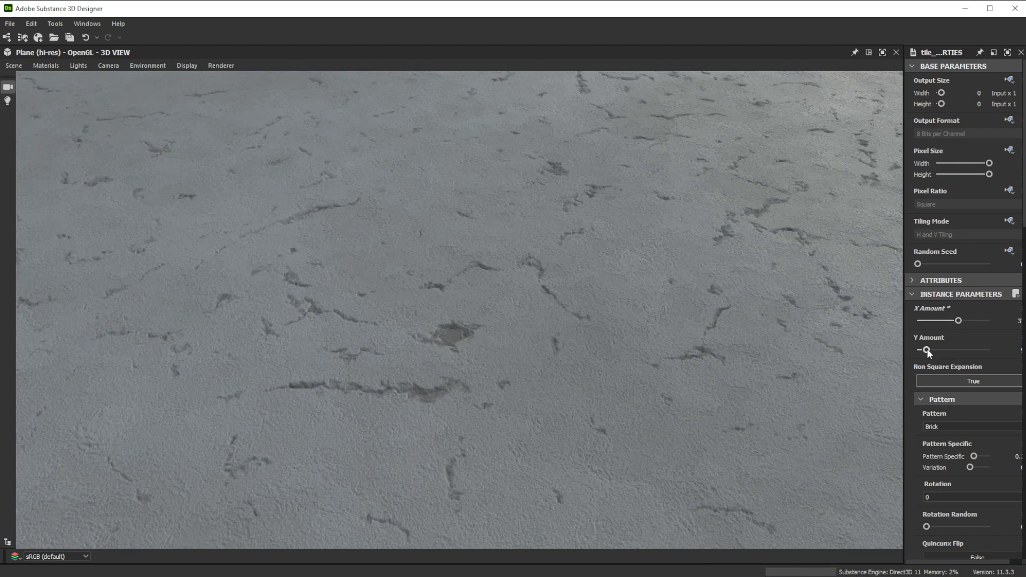
left_click_drag(927, 349, 950, 347)
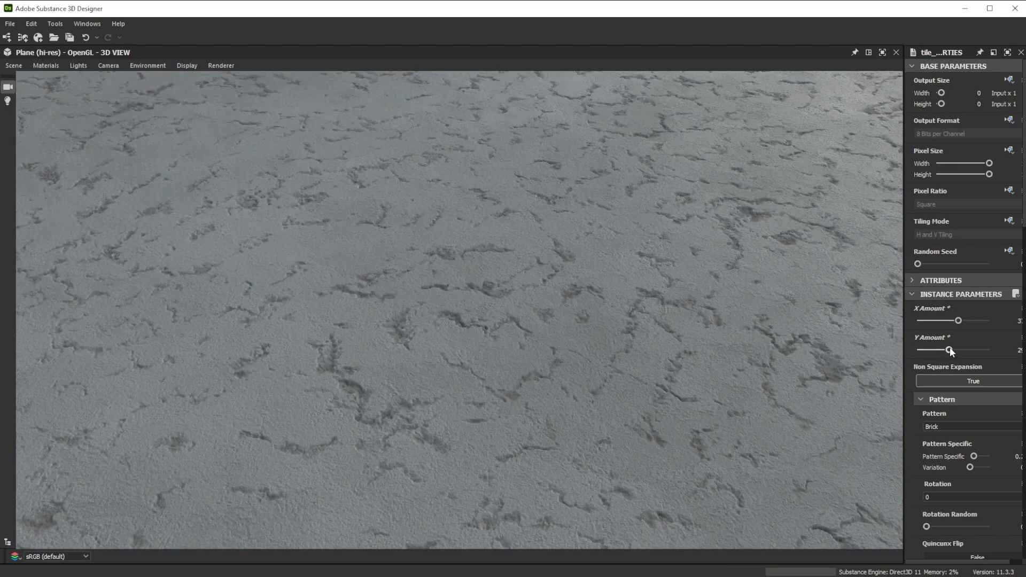